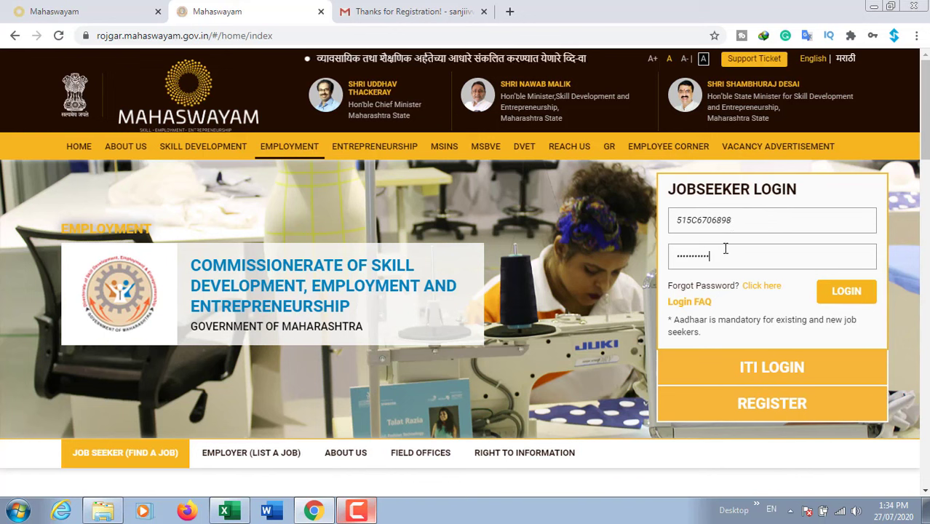
Log in to the jobseeker account and look through the profile, including the languages known and physical attributes.
left_click(846, 296)
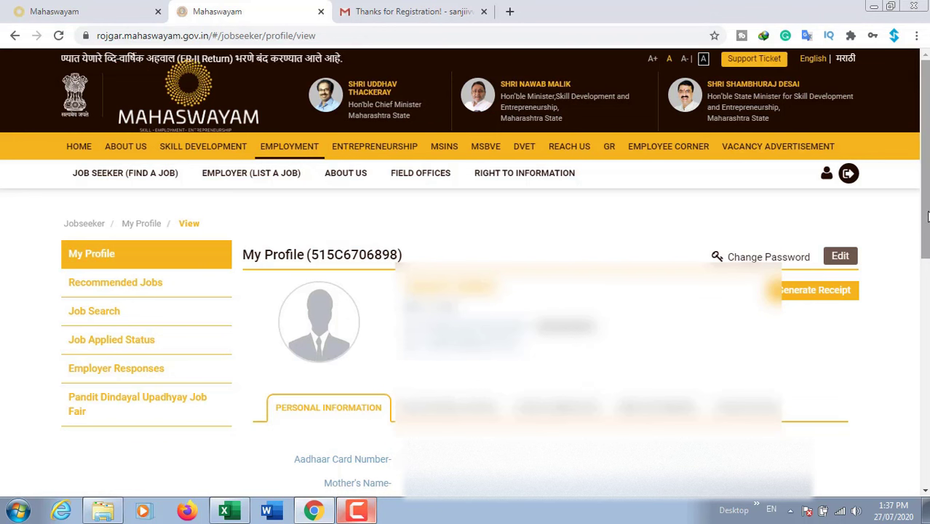
mouse_move(925, 216)
left_mouse_down()
mouse_move(925, 407)
mouse_move(919, 205)
left_mouse_up()
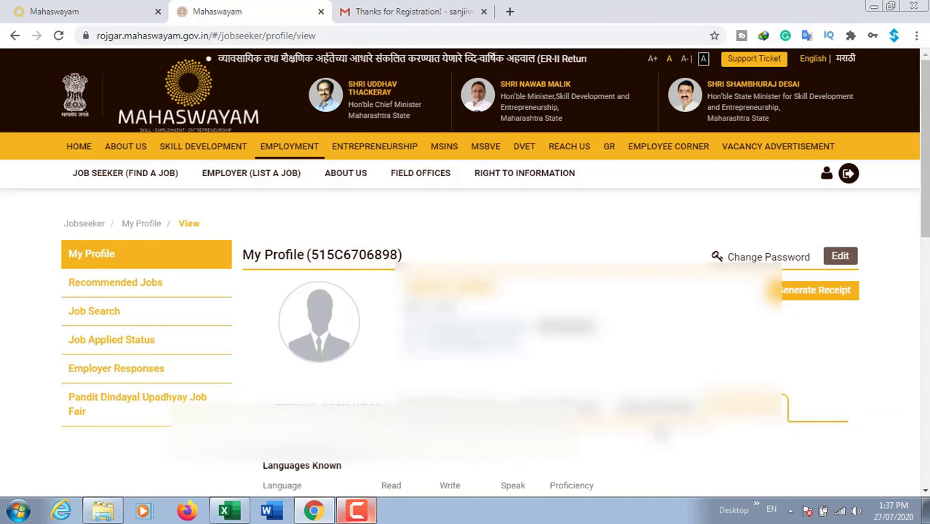
scroll(466, 328, "down", 2)
scroll(466, 327, "down", 2)
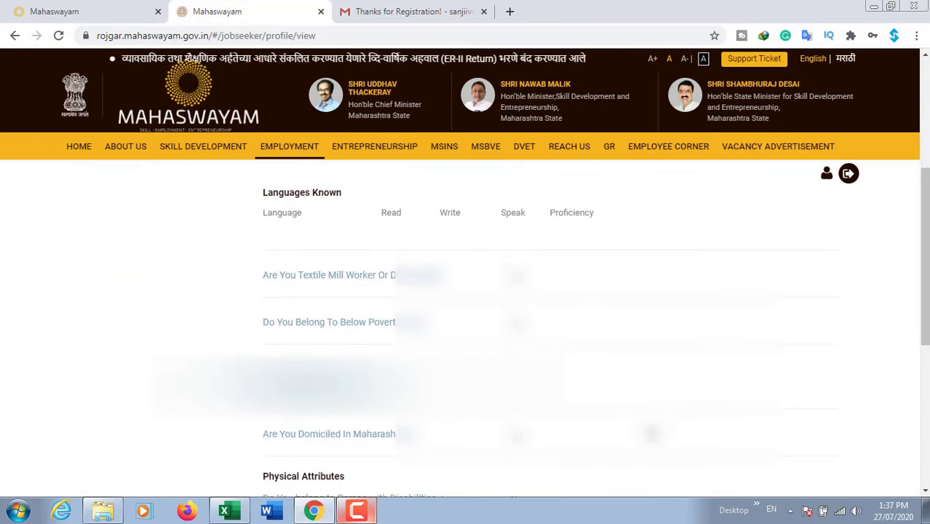
scroll(466, 328, "down", 2)
scroll(465, 328, "up", 8)
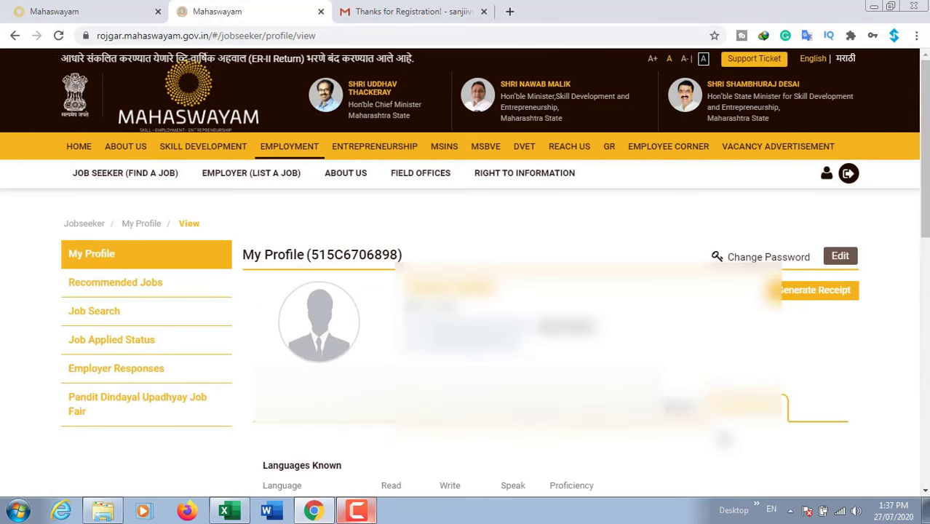
Open the profile's educational details for editing and choose Management as the stream for the Post Graduate M.B.A. qualification.
left_click(840, 257)
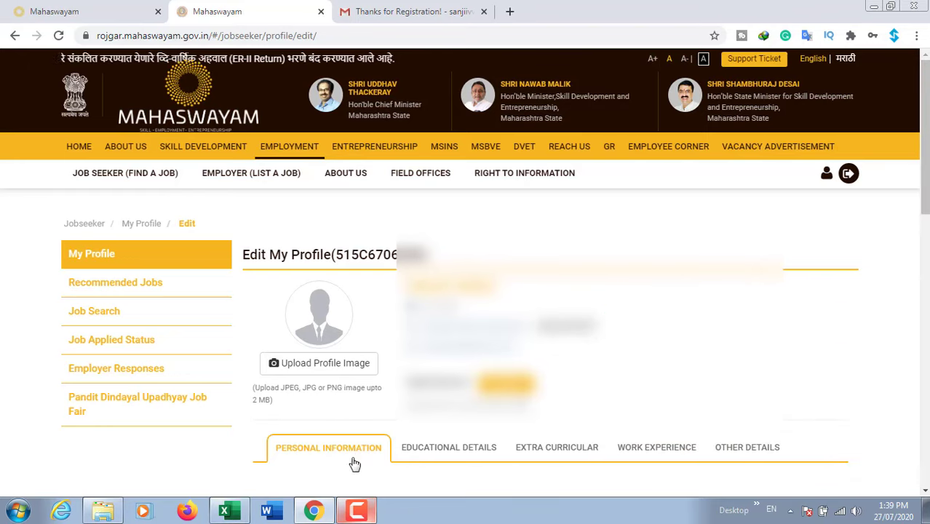
left_click(476, 455)
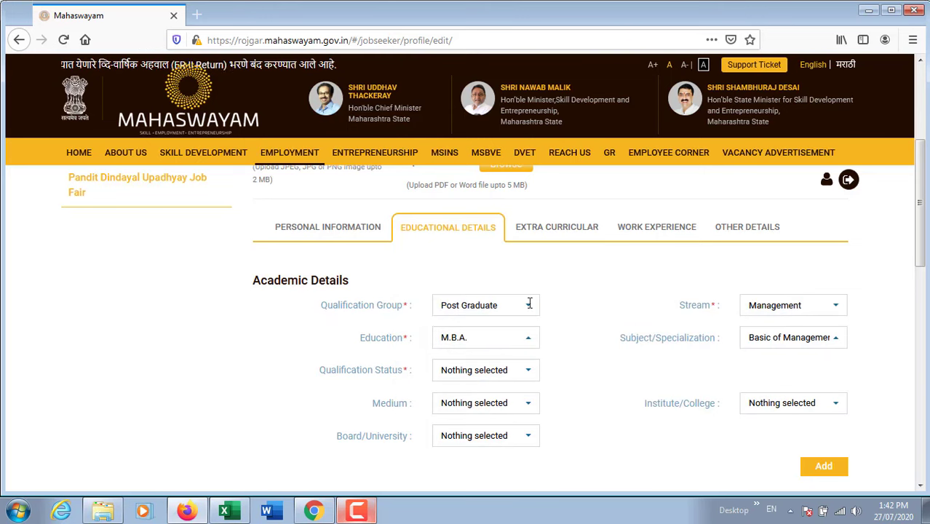
left_click(529, 304)
left_click(530, 303)
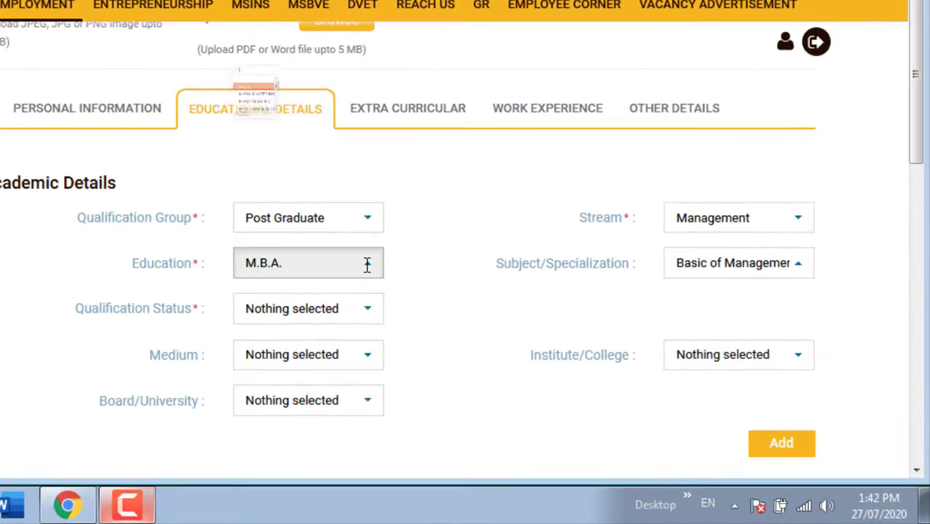
left_click(367, 264)
left_click(367, 263)
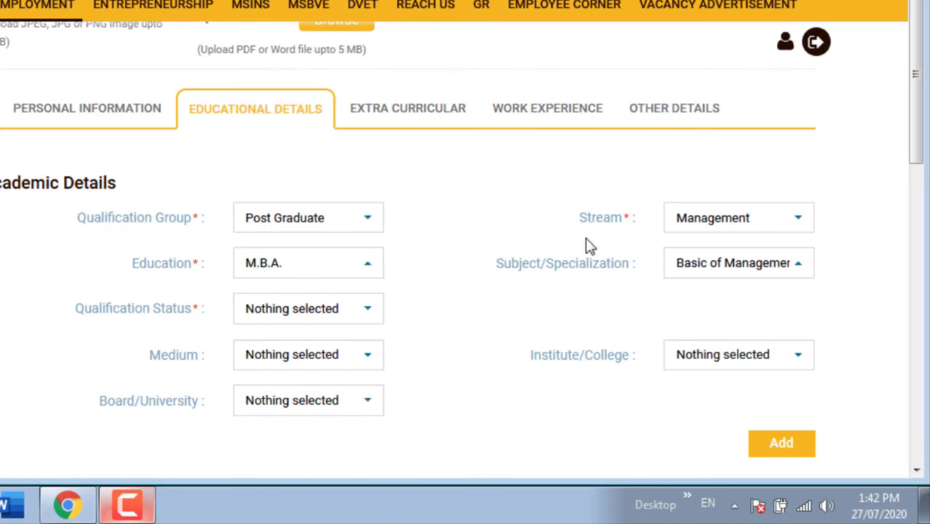
left_click(803, 216)
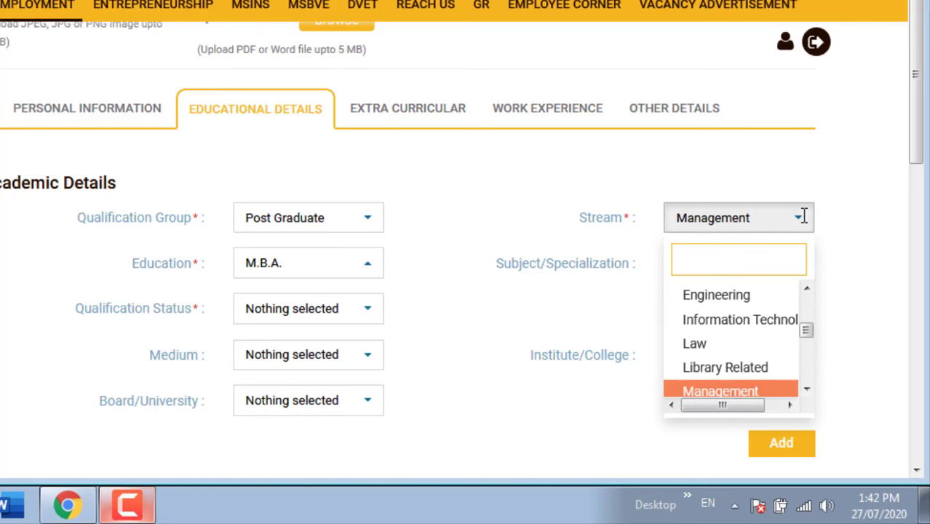
left_click(750, 392)
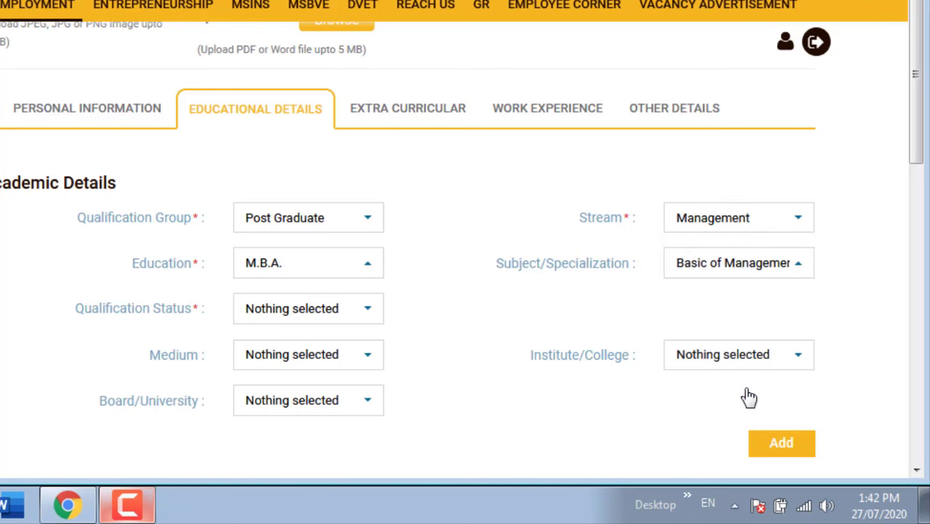
Add Managerial Communication to the M.B.A. subjects and set the qualification status to Completed.
left_click(797, 260)
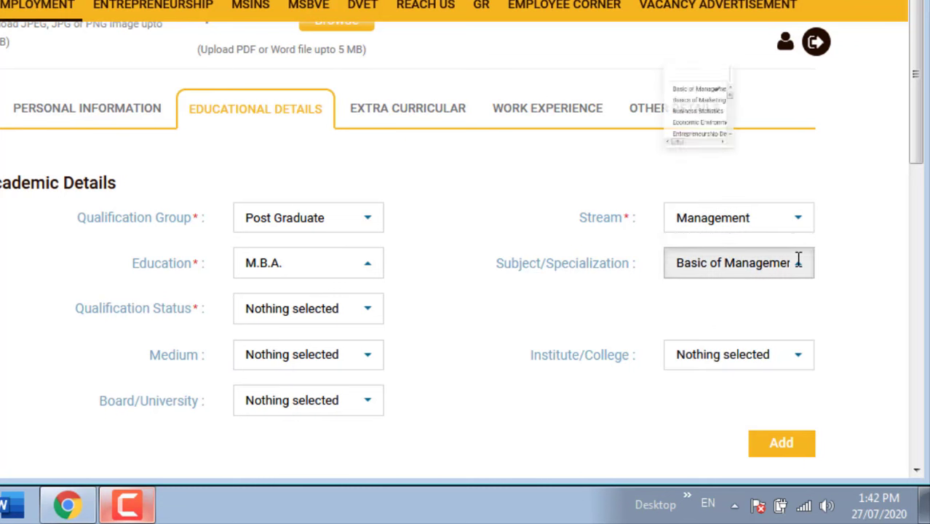
mouse_move(696, 234)
left_mouse_down()
mouse_move(740, 235)
mouse_move(693, 237)
left_mouse_up()
scroll(715, 166, "down", 3)
scroll(717, 165, "down", 1)
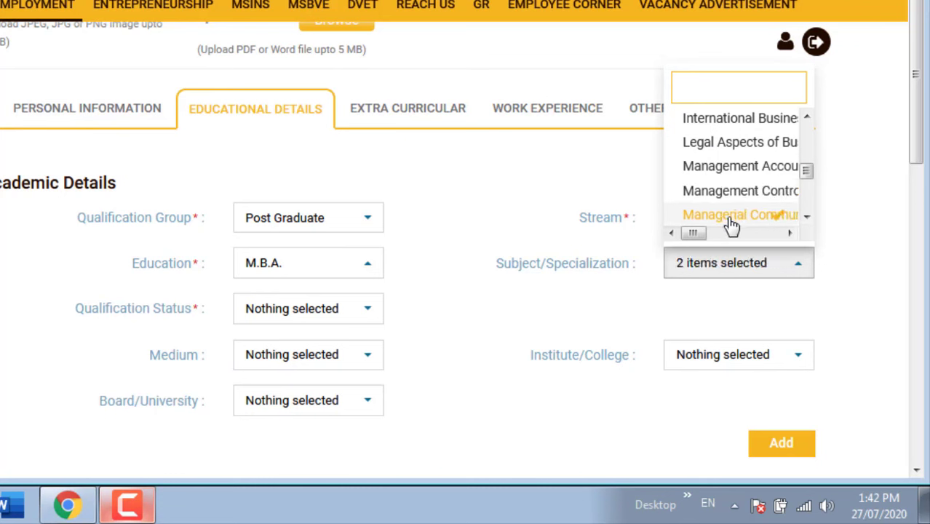
left_click(632, 195)
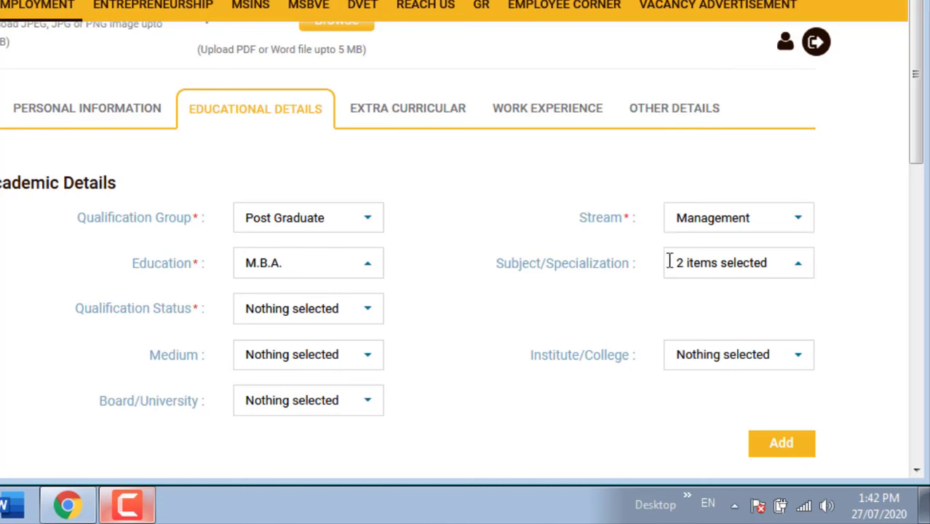
left_click(792, 264)
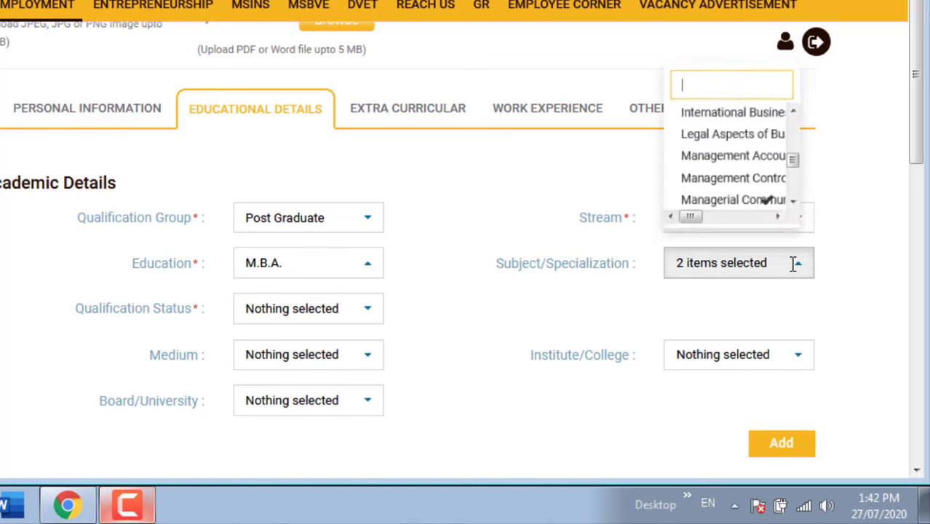
left_click(792, 264)
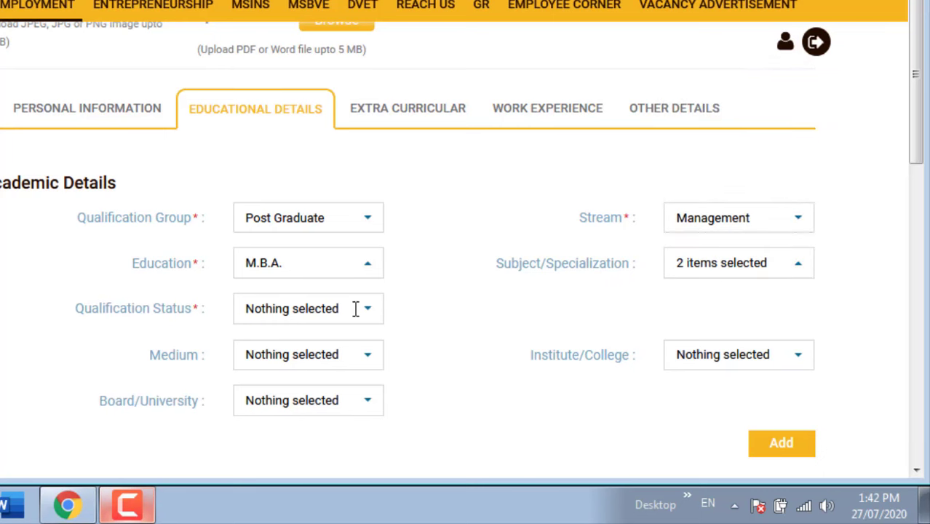
left_click(355, 308)
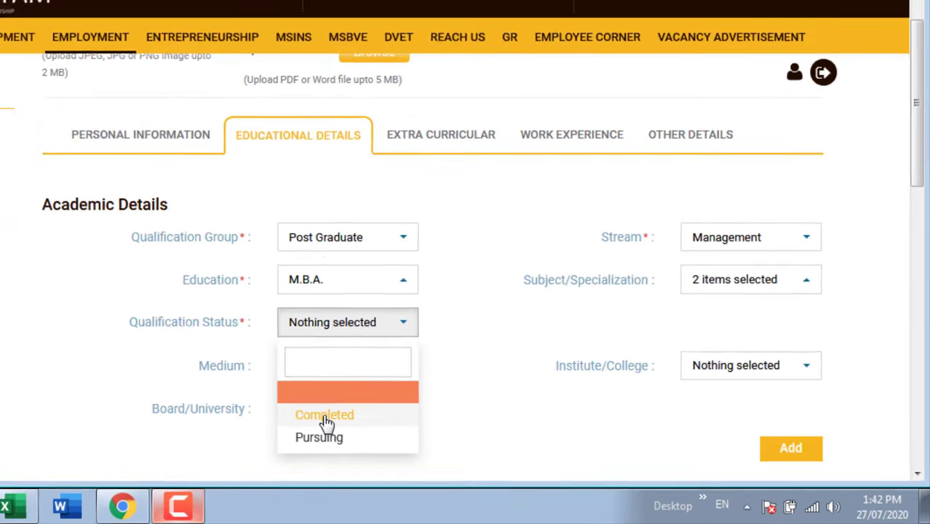
left_click(284, 408)
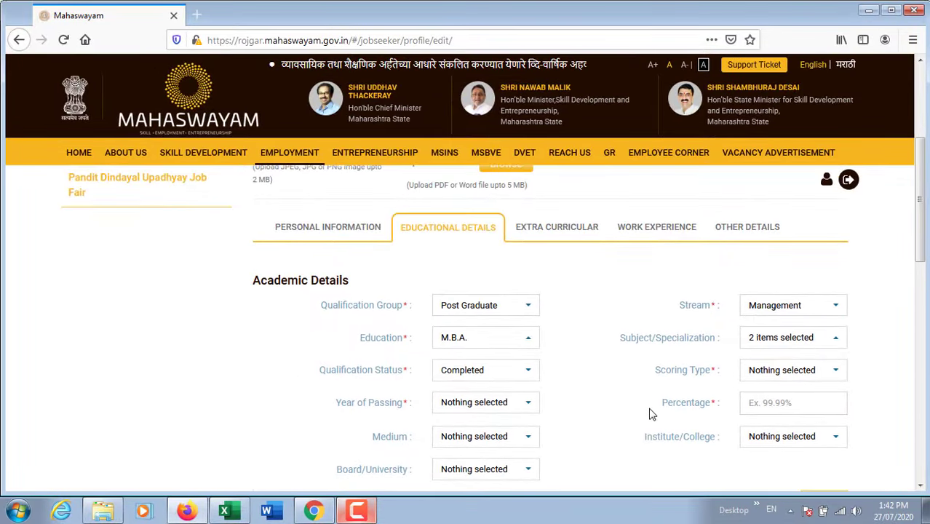
Add a NET qualifying test in Human Resource Management with a Percentage score of 60 and update the educational details.
scroll(652, 414, "down", 2)
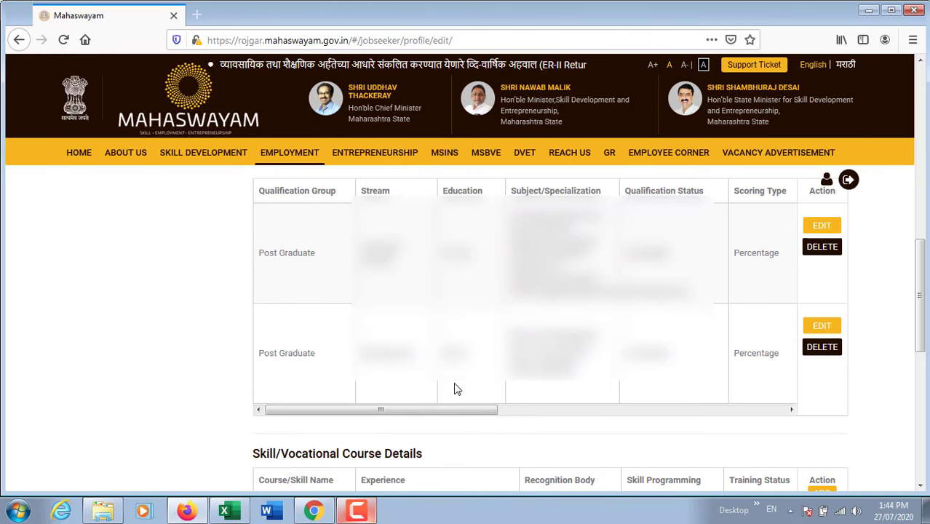
scroll(454, 389, "down", 5)
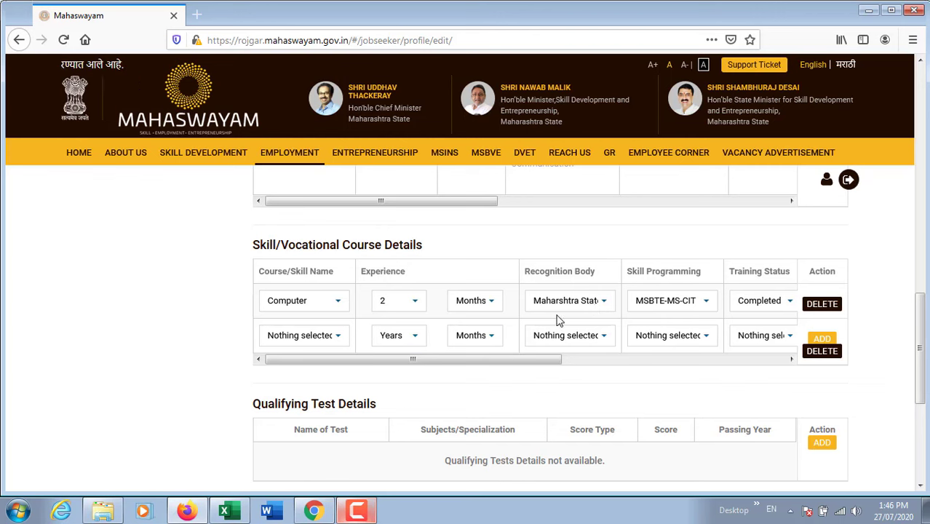
left_click_drag(542, 361, 447, 373)
scroll(448, 372, "down", 5)
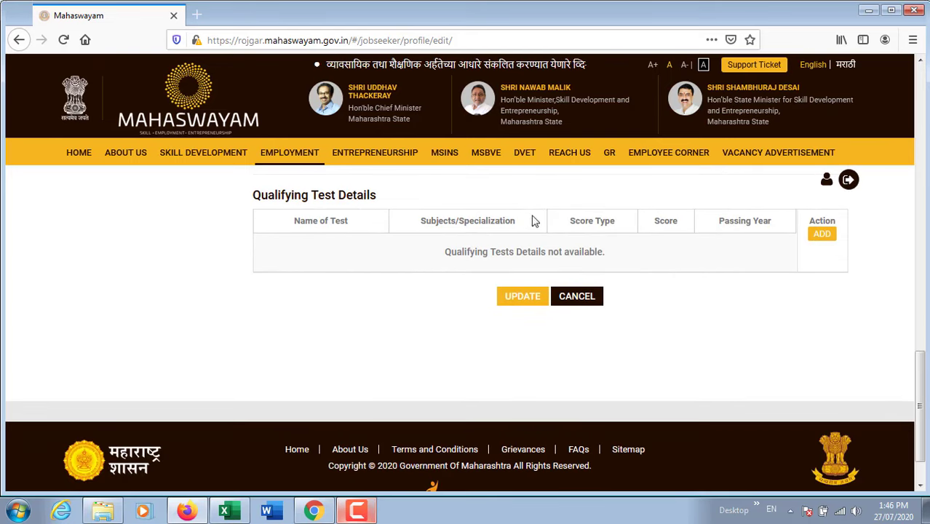
left_click(820, 234)
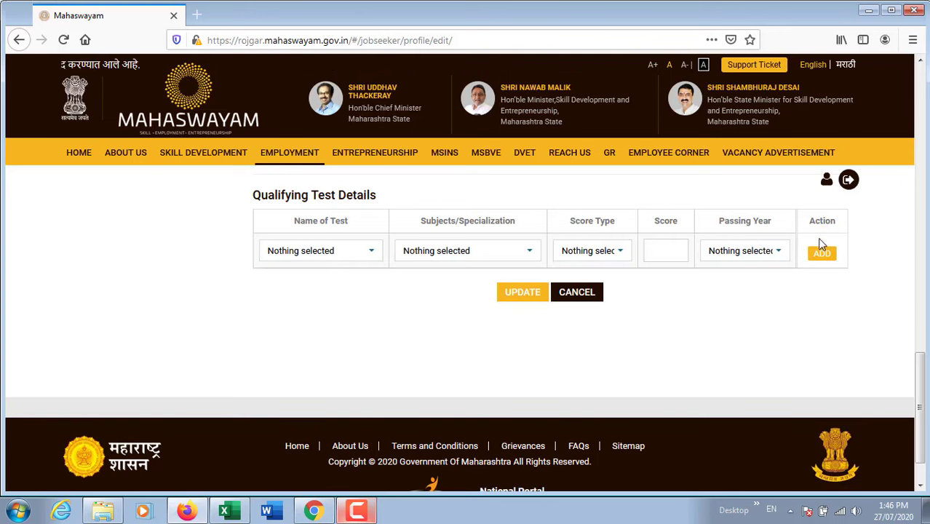
left_click(370, 251)
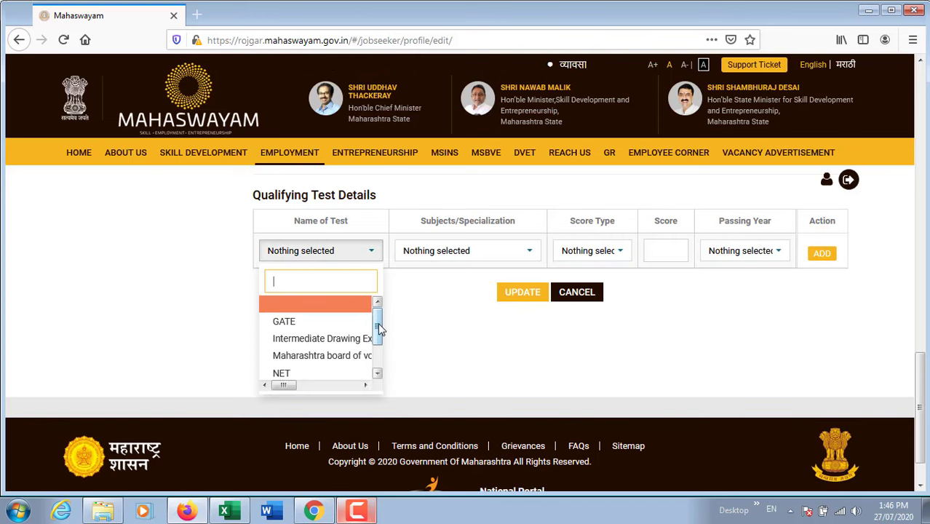
left_click_drag(377, 323, 377, 340)
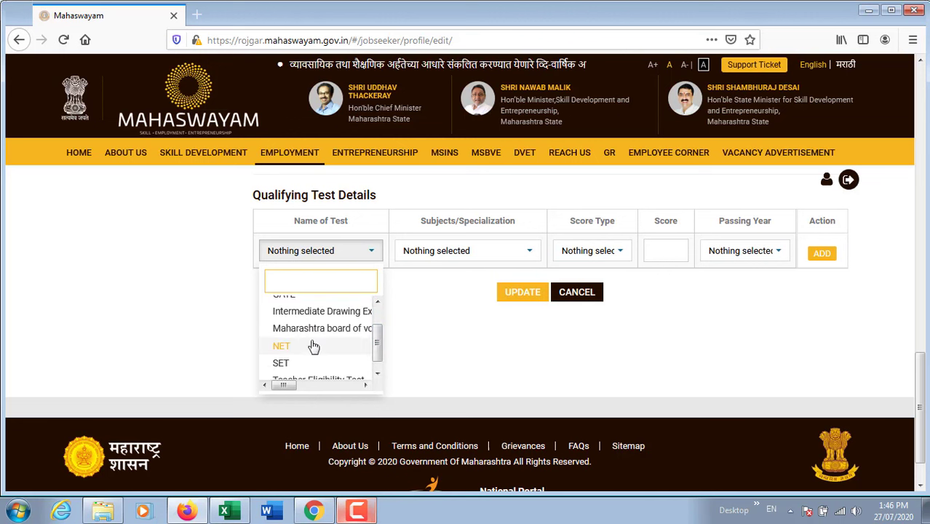
left_click_drag(379, 351, 379, 370)
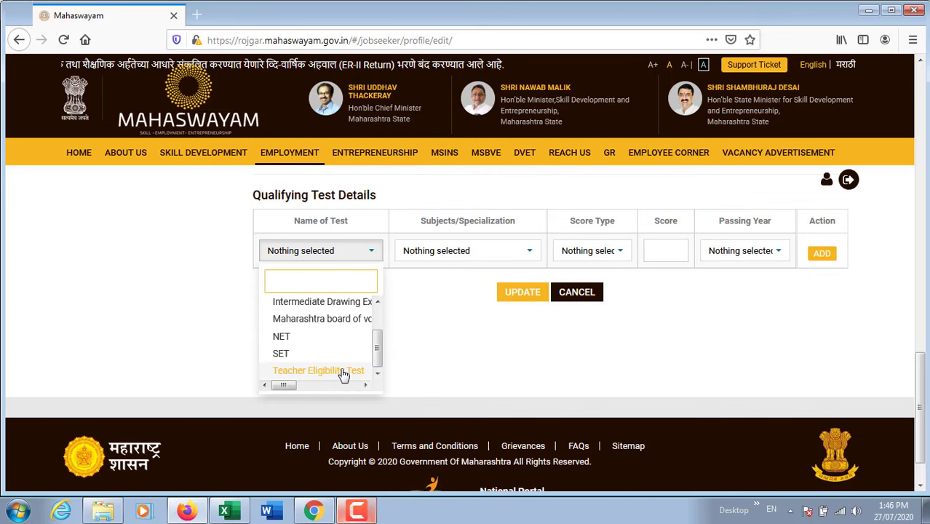
left_click(283, 338)
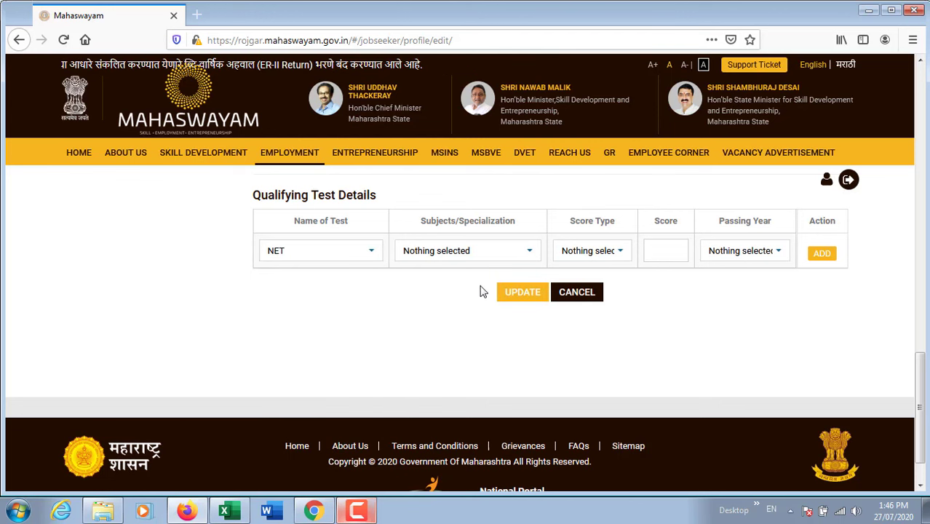
left_click(524, 254)
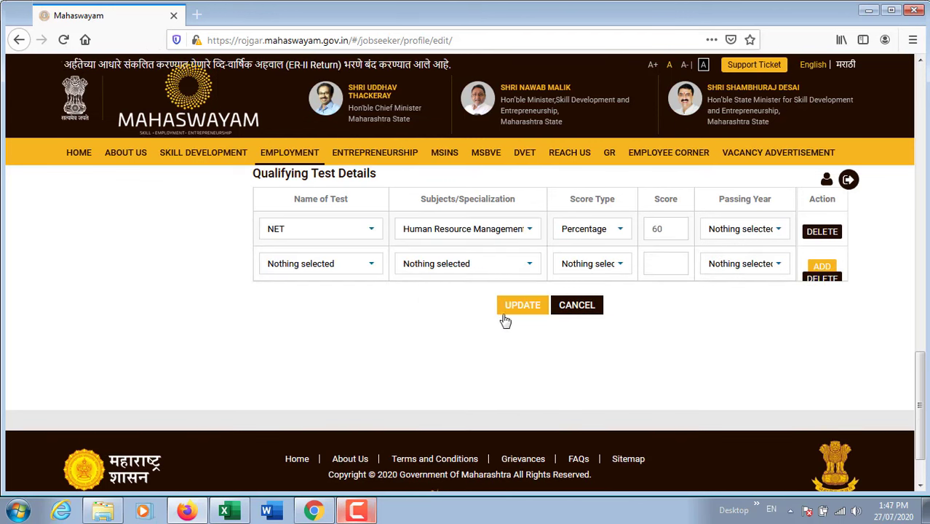
left_click(519, 307)
Add Computer Programmers and Computing Professionals to the extra-curricular skills by searching for "compu", and update the section.
left_click(536, 218)
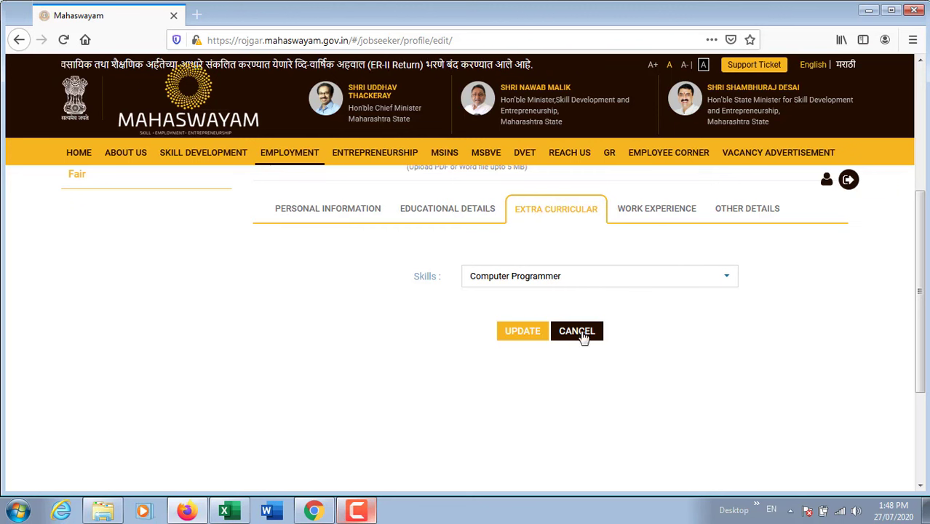
left_click(728, 274)
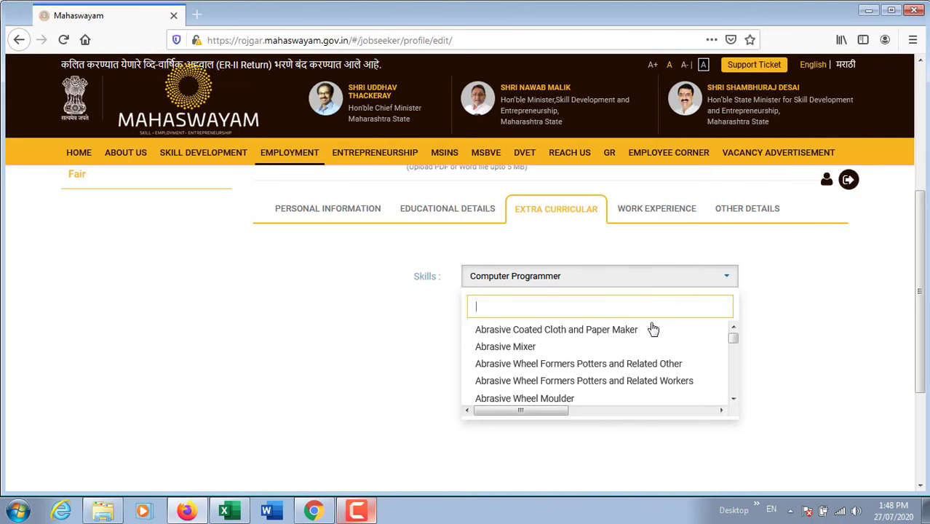
scroll(648, 331, "down", 3)
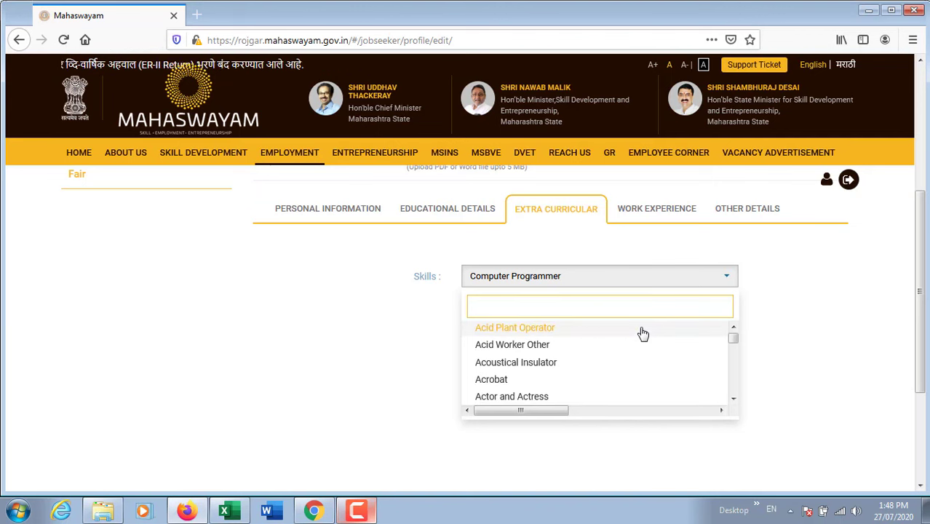
type("compu")
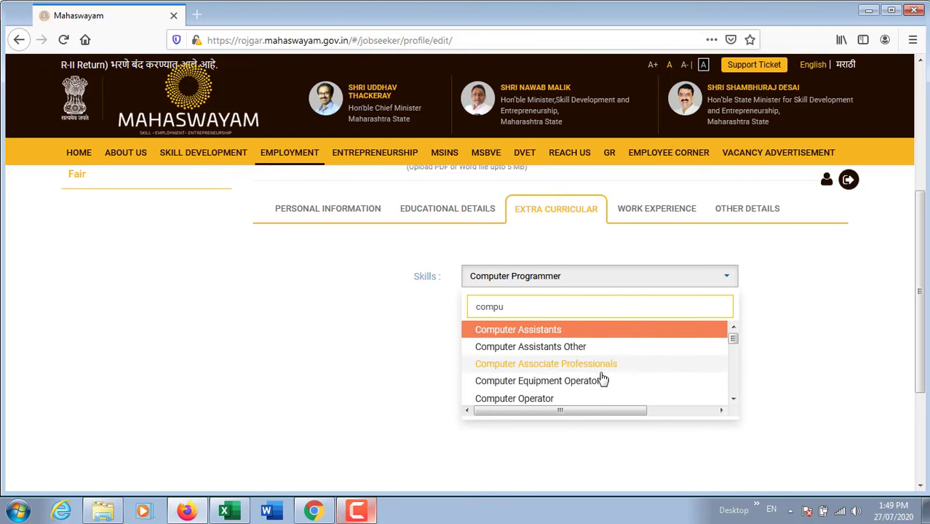
scroll(602, 377, "down", 2)
scroll(602, 377, "down", 1)
scroll(603, 379, "down", 3)
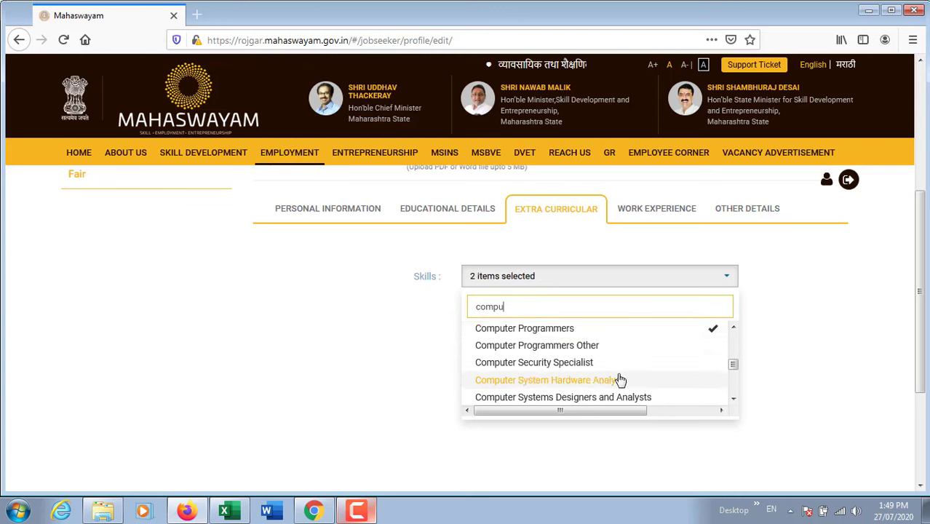
scroll(619, 380, "down", 2)
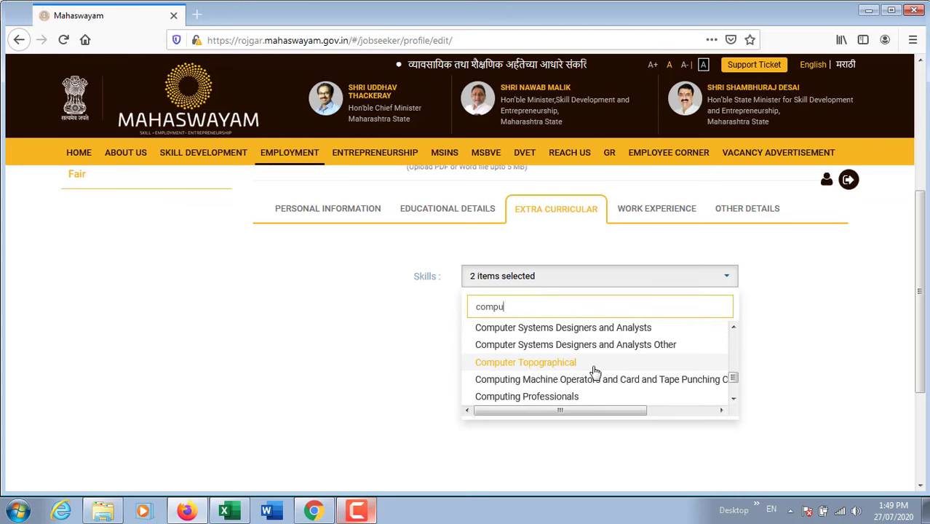
left_click(571, 395)
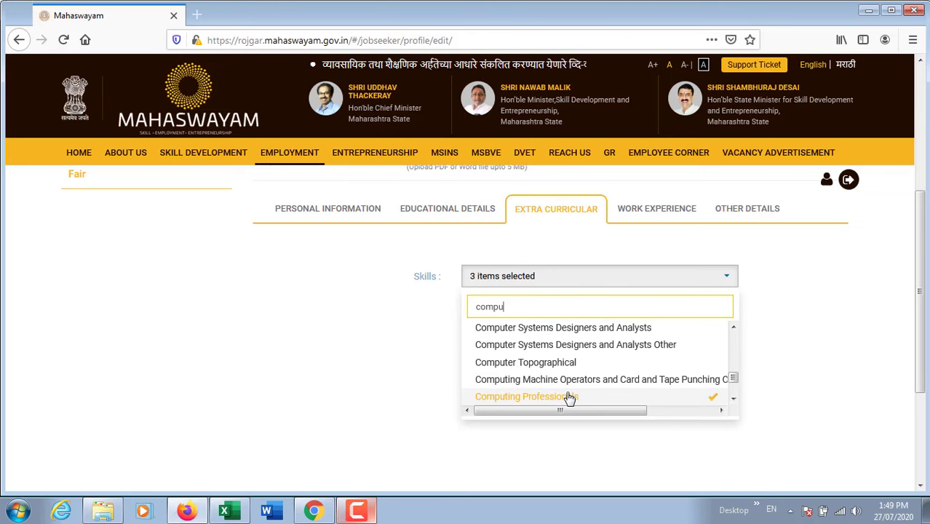
left_click(844, 351)
left_click(529, 331)
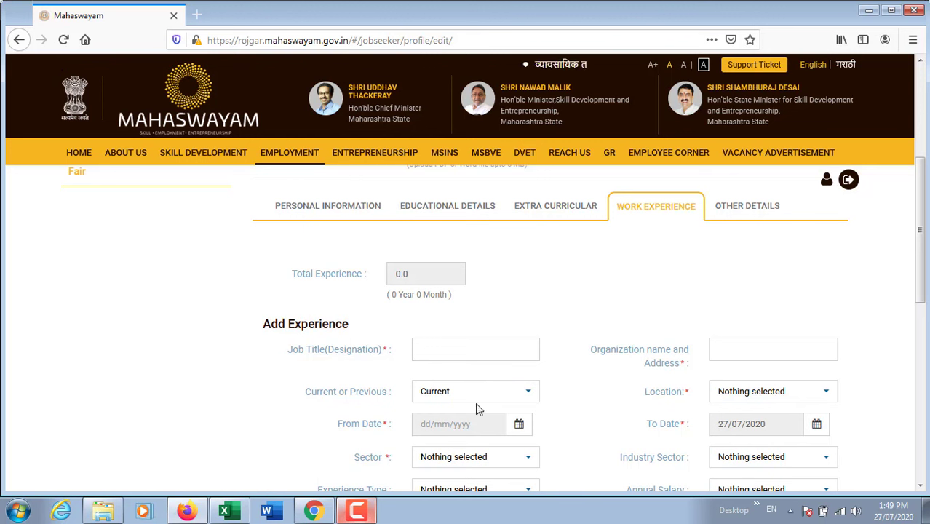
Set the employment status of the new work experience entry to Previous.
left_click(521, 391)
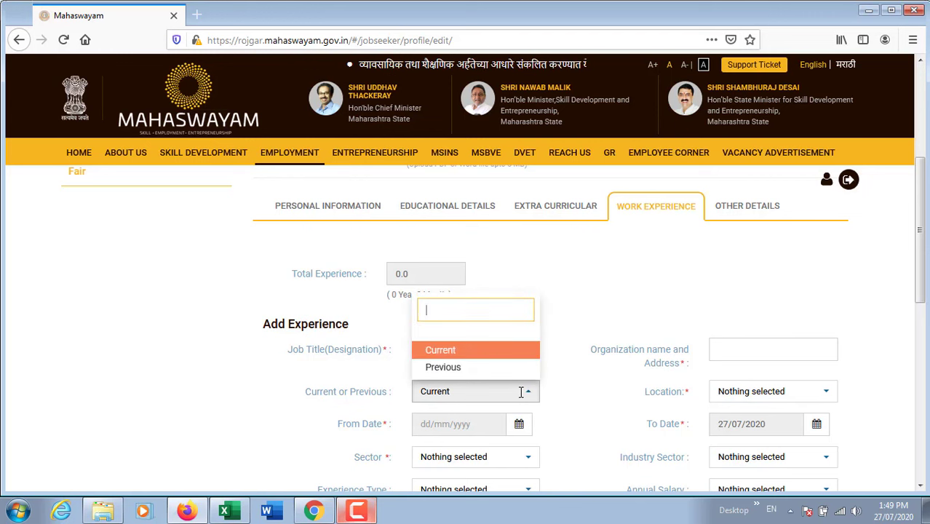
left_click(473, 369)
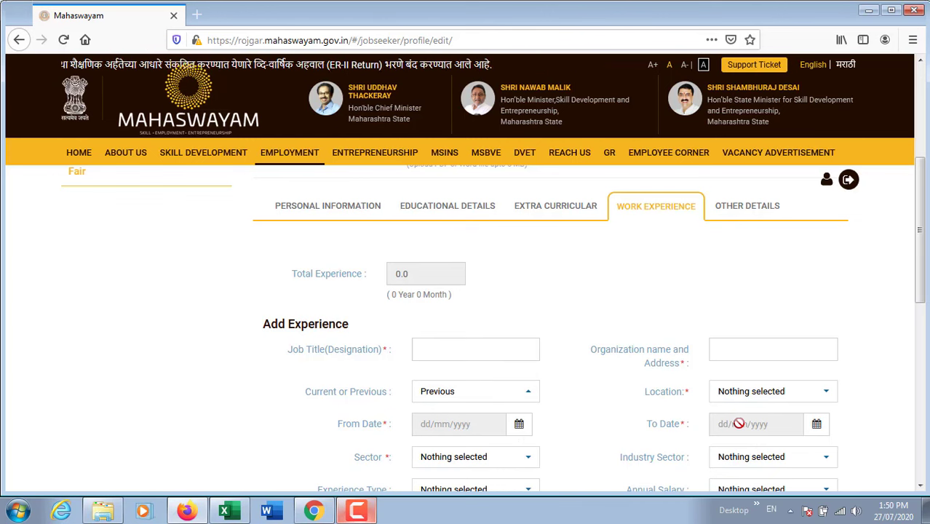
scroll(739, 424, "down", 2)
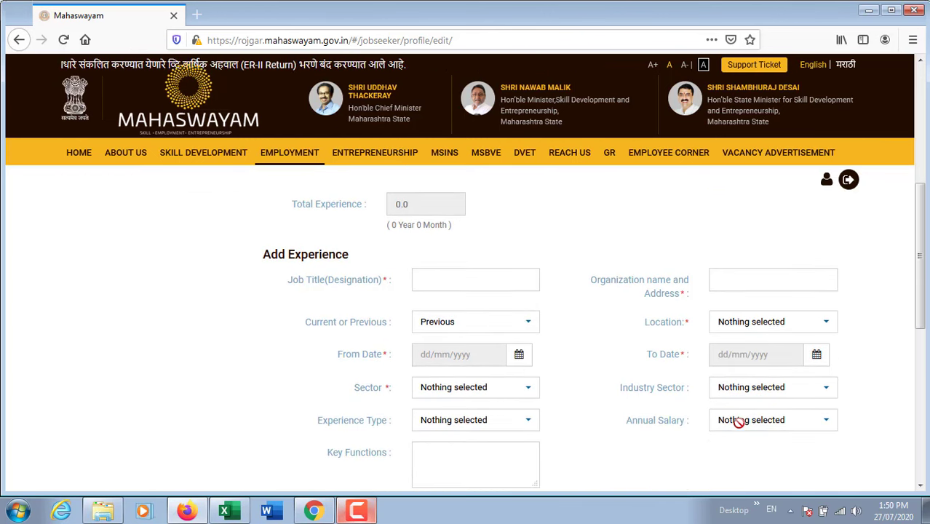
Examine the choices offered for Sector, Industry Sector, Experience Type and Annual Salary in the Add Experience form.
left_click(515, 391)
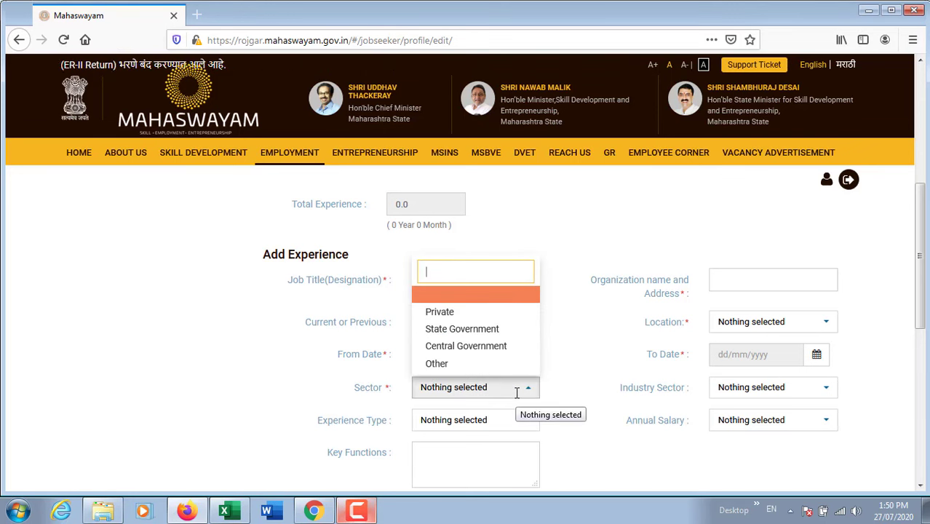
left_click(654, 399)
left_click(742, 392)
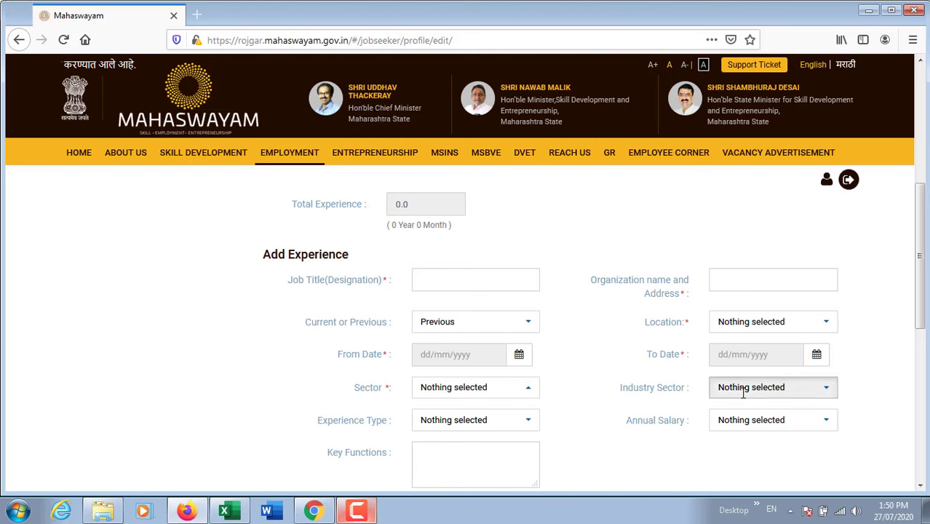
left_click(559, 422)
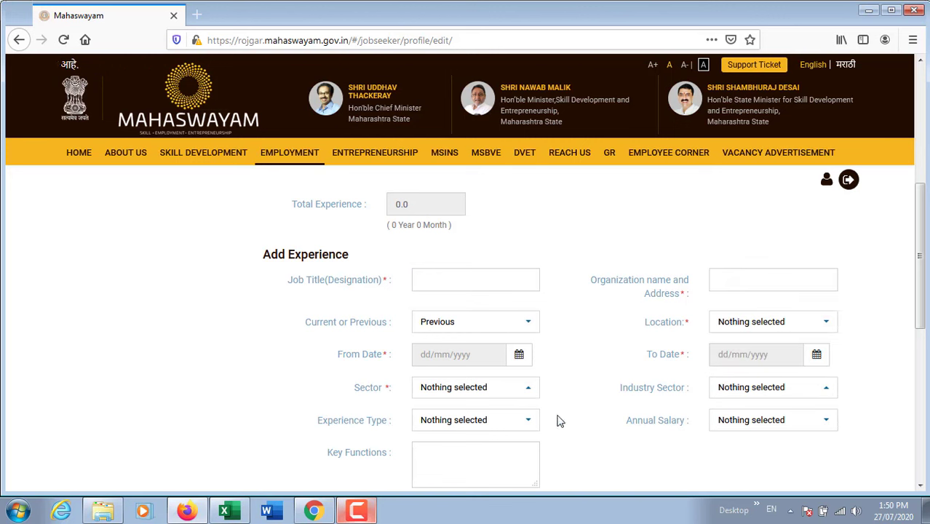
left_click(486, 424)
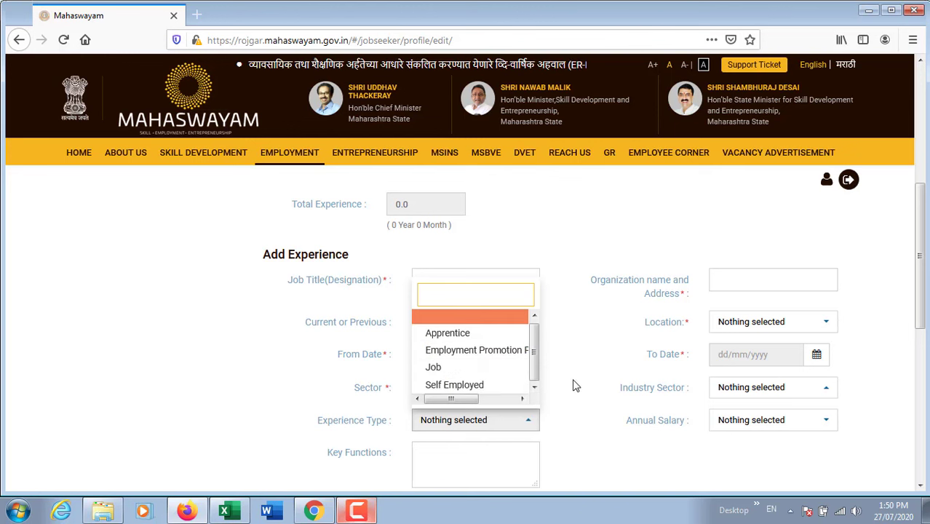
left_click(590, 399)
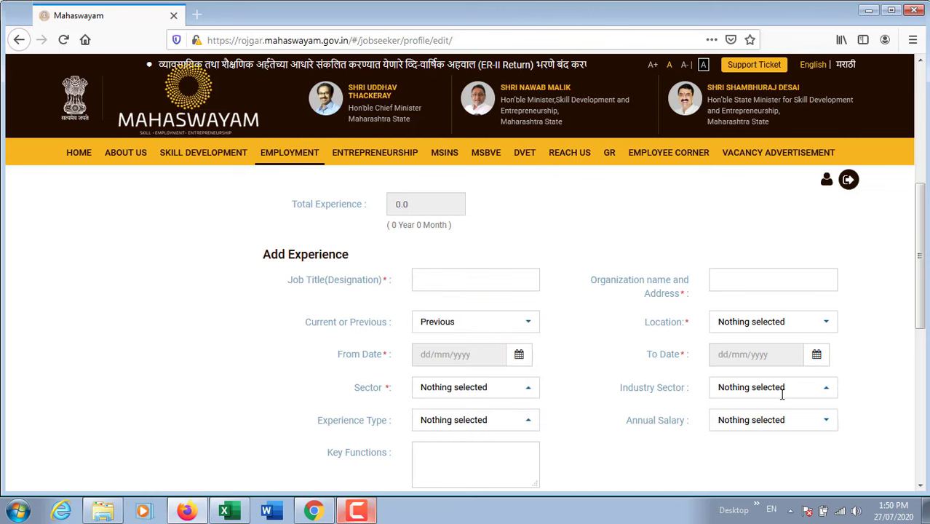
left_click(760, 420)
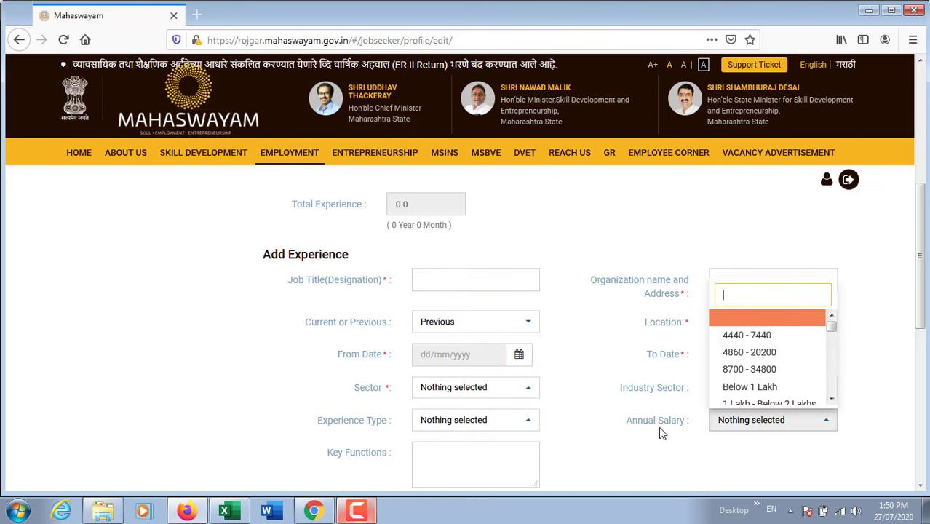
left_click(547, 452)
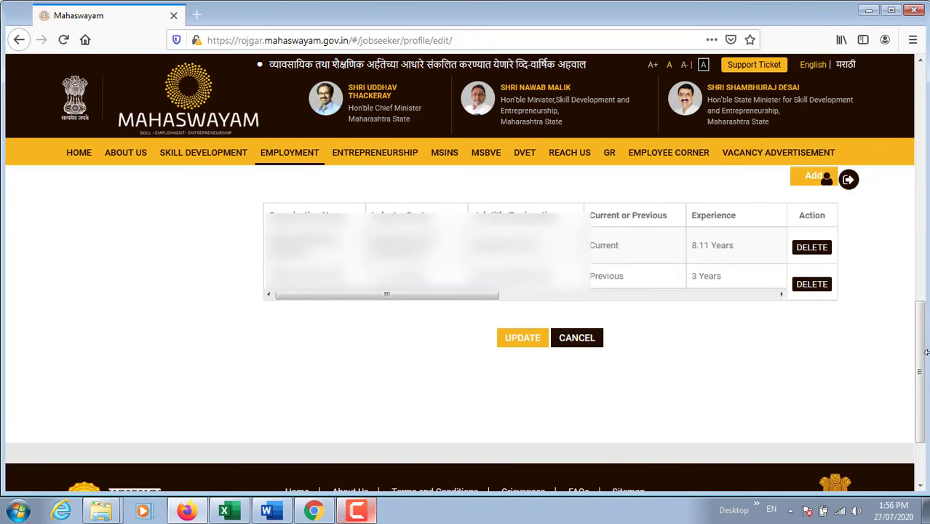
Review the added work experience entries and open the Other Details section of the profile.
scroll(920, 338, "up", 3)
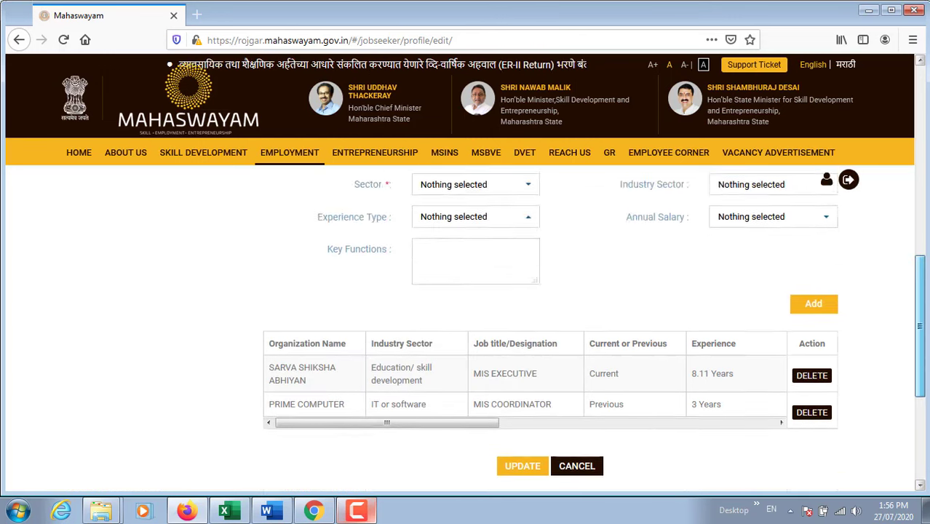
scroll(384, 306, "up", 5)
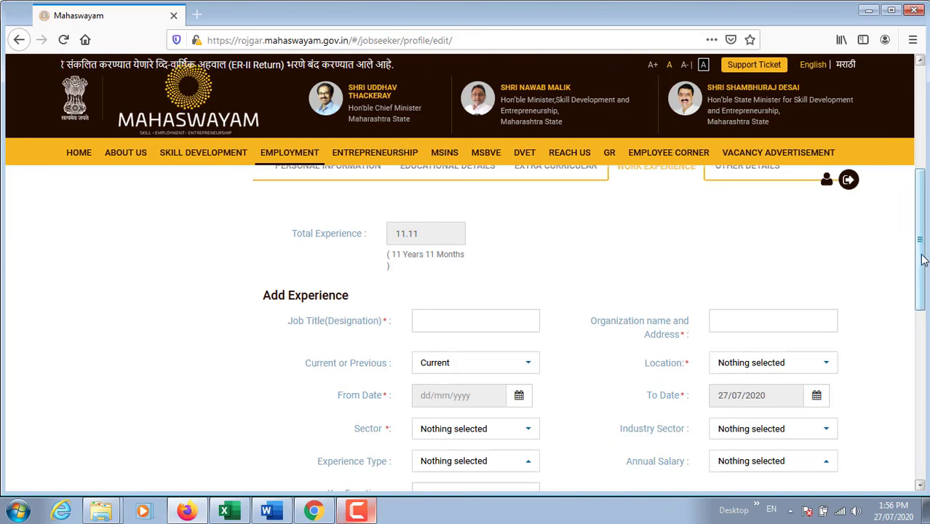
left_click_drag(918, 261, 730, 234)
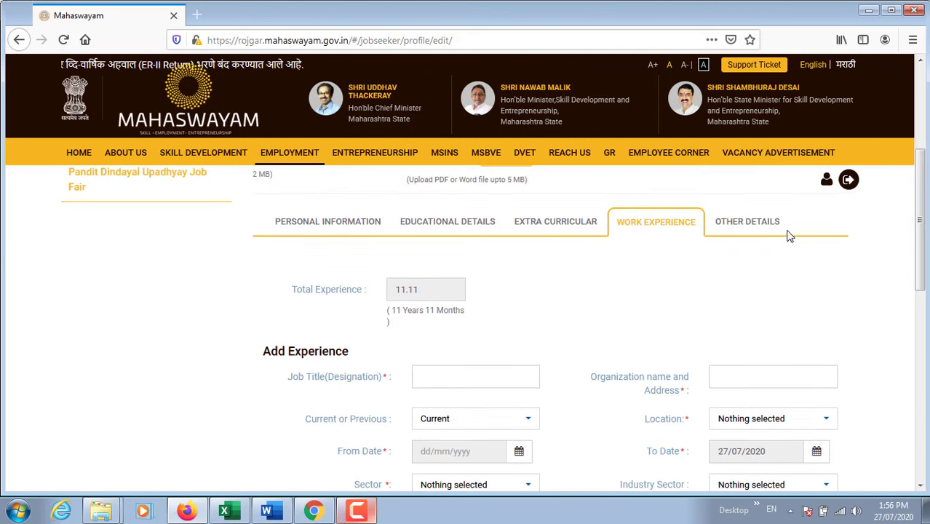
left_click(750, 222)
scroll(643, 302, "down", 2)
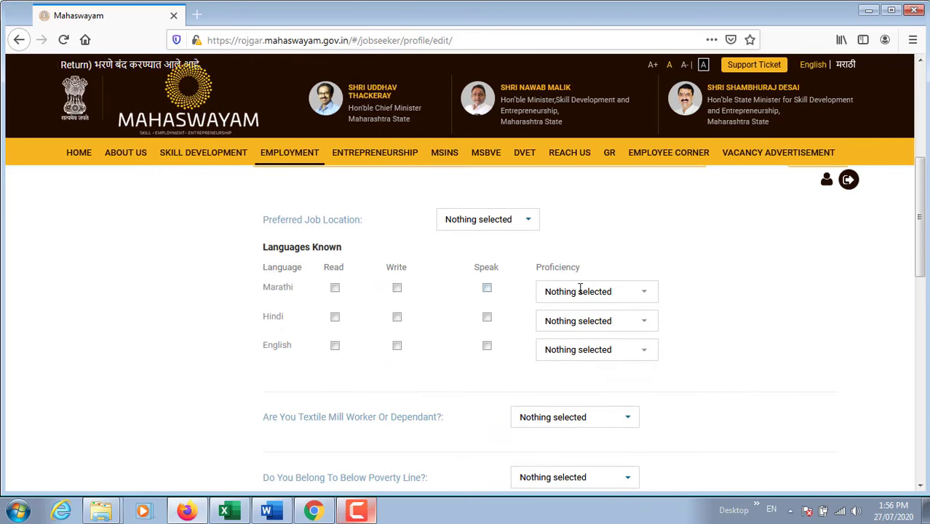
Select Aurangabad, Mumbai City and Pune as the preferred job locations, finding Pune by searching for "PUNE".
left_click(527, 220)
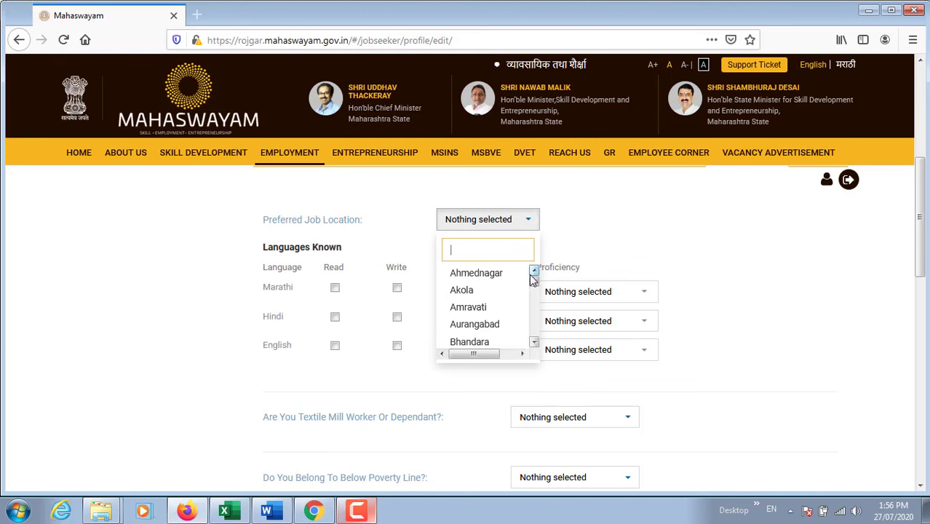
left_click(487, 325)
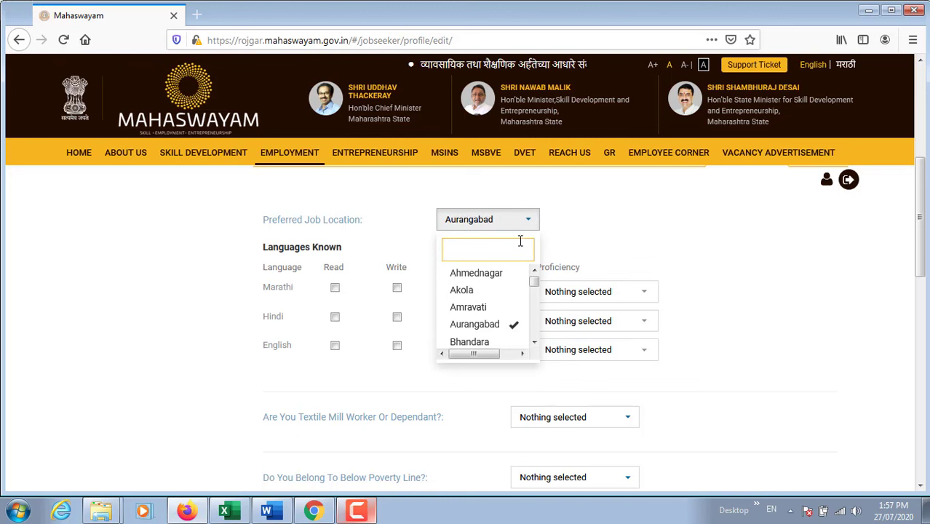
left_click(572, 232)
left_click(531, 219)
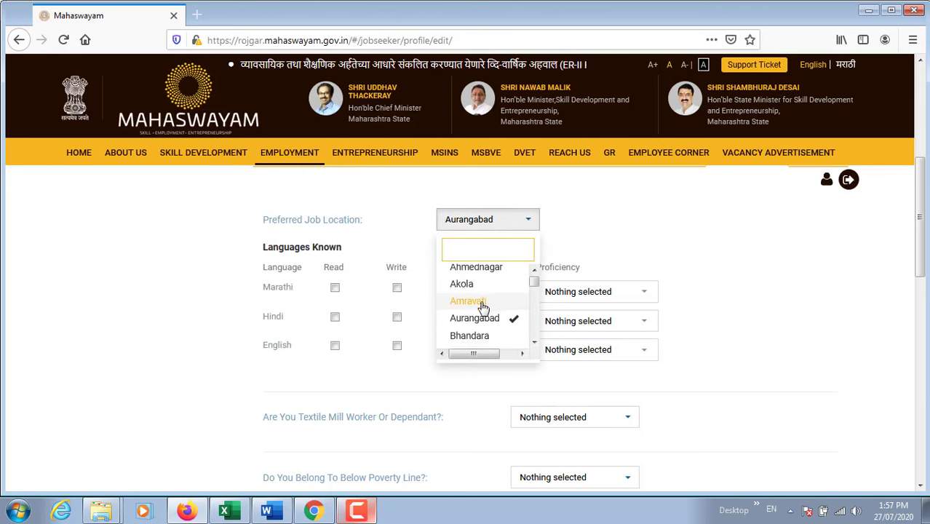
scroll(494, 313, "down", 2)
scroll(497, 318, "down", 3)
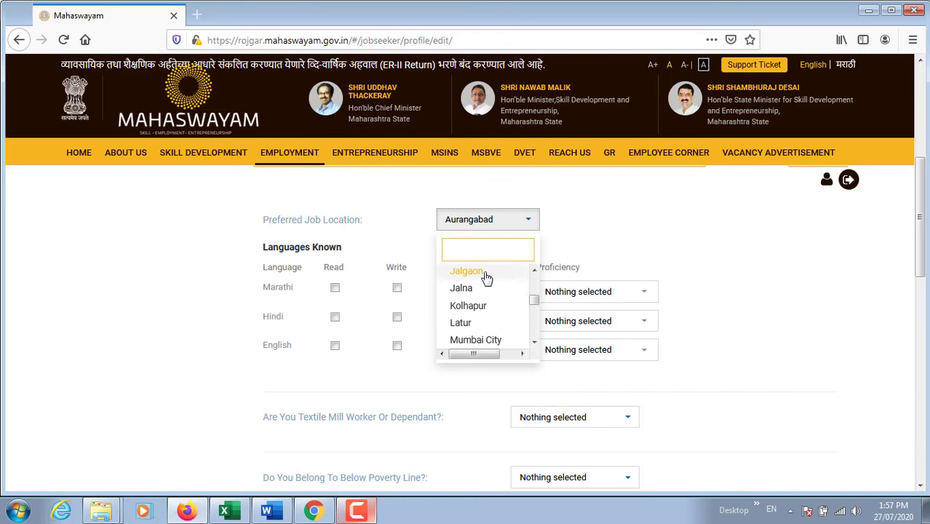
left_click(493, 340)
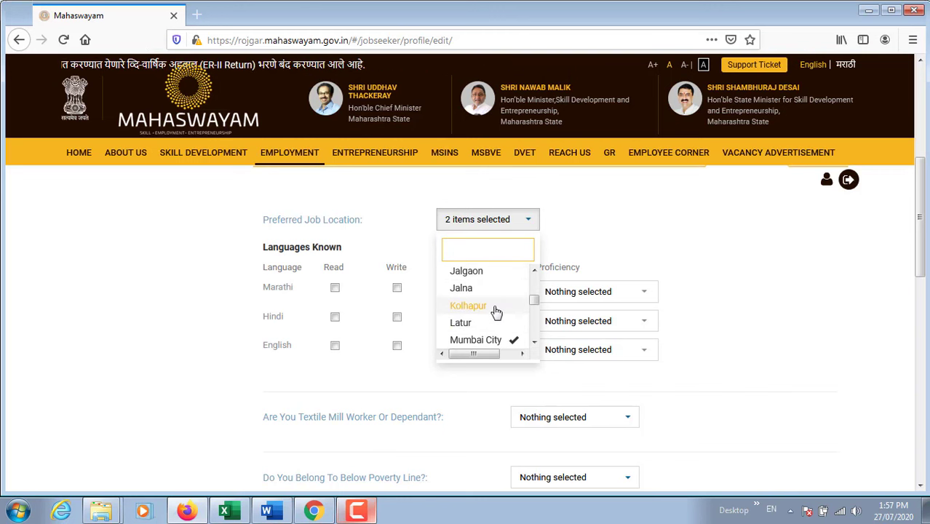
type("PUNE")
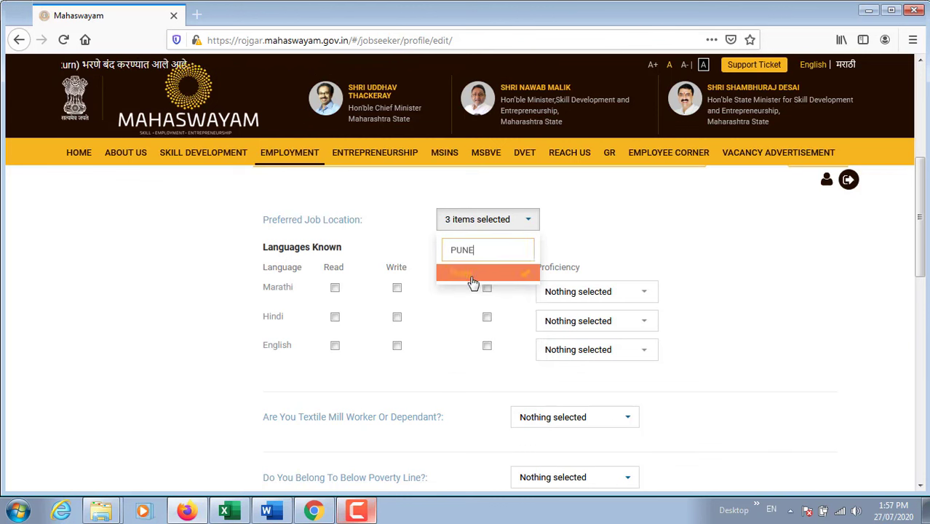
left_click(594, 251)
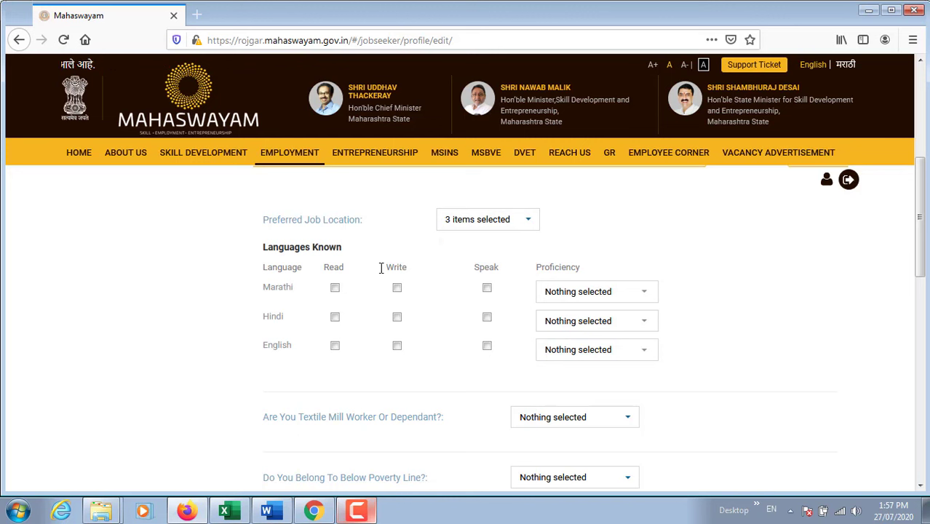
Mark Marathi, Hindi and English as languages that can be read, written and spoken.
left_click(486, 288)
left_click(334, 316)
left_click(397, 317)
left_click(487, 317)
left_click(335, 346)
left_click(397, 346)
left_click(487, 347)
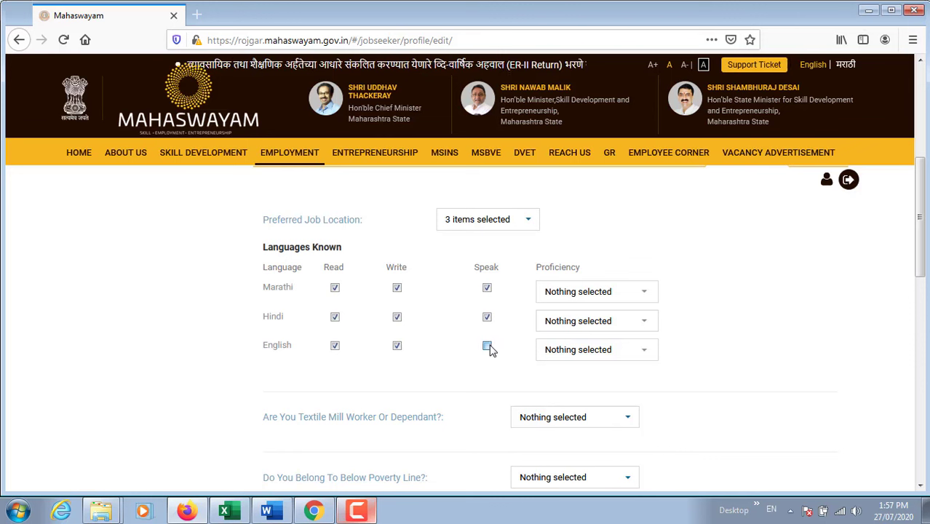
Set the proficiency of Marathi, Hindi and English to Fluent.
left_click(571, 351)
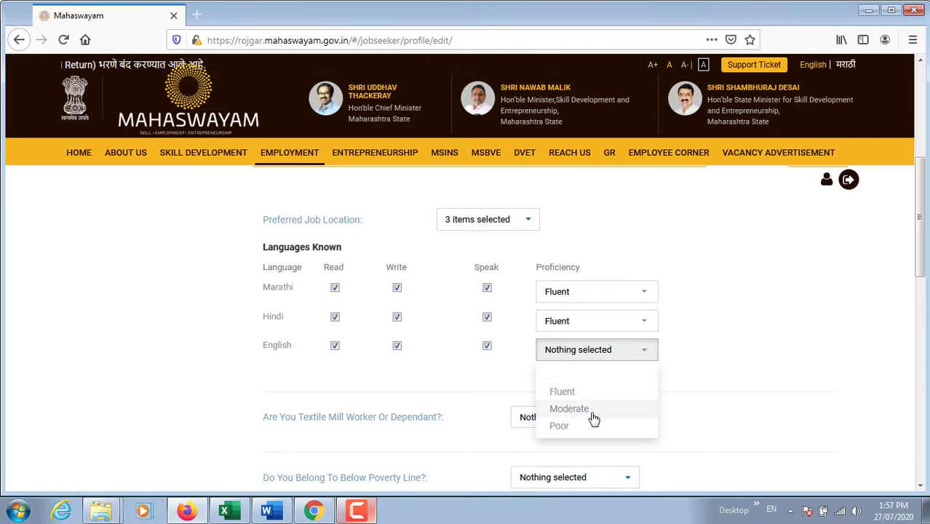
left_click(587, 417)
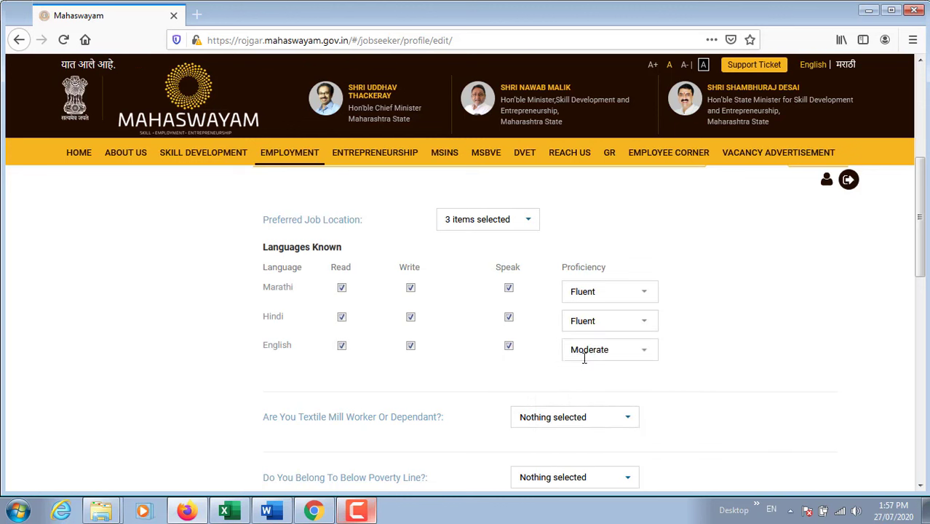
left_click(583, 355)
left_click(589, 393)
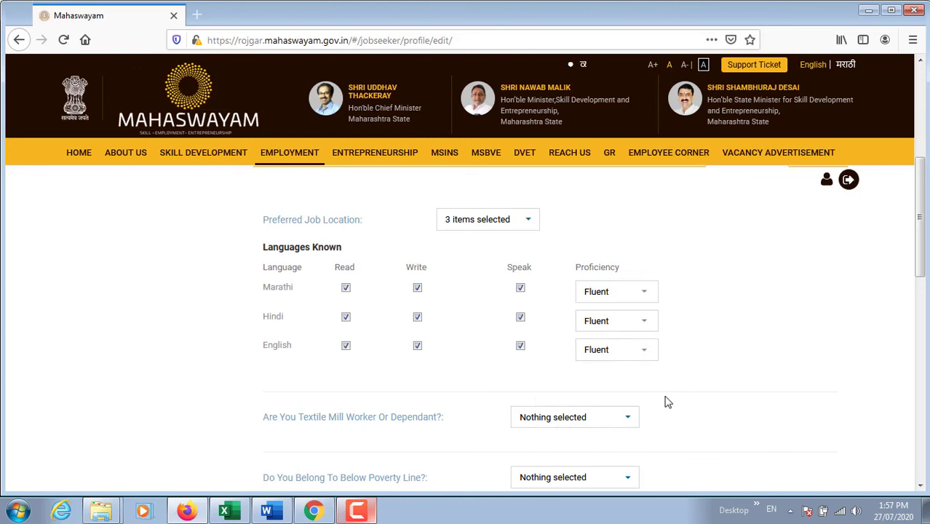
Answer No to the textile mill worker, below poverty line, project-affected and earthquake-affected questions.
scroll(668, 405, "down", 3)
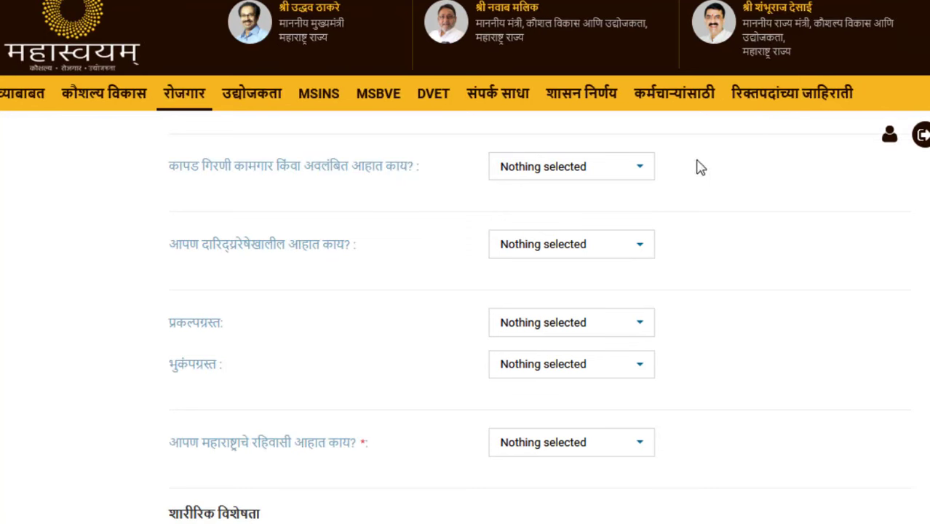
left_click(647, 168)
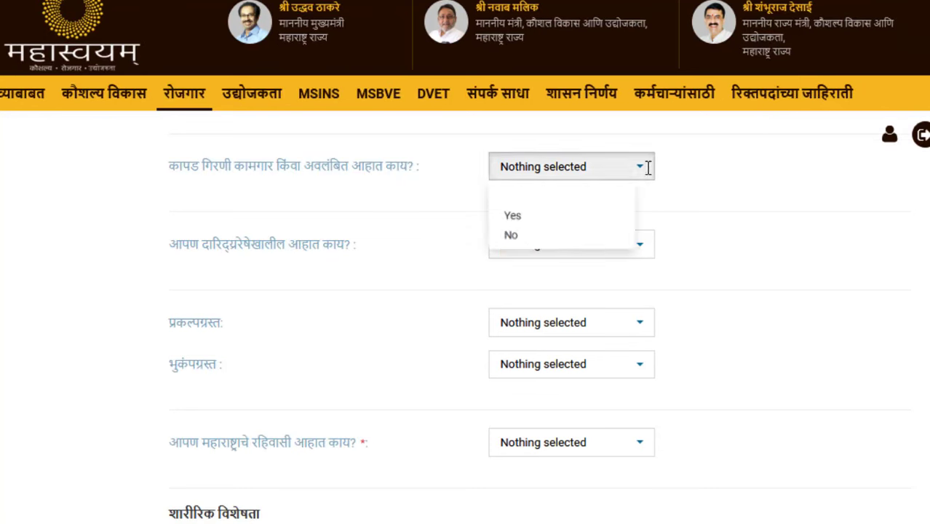
left_click(524, 245)
left_click(591, 245)
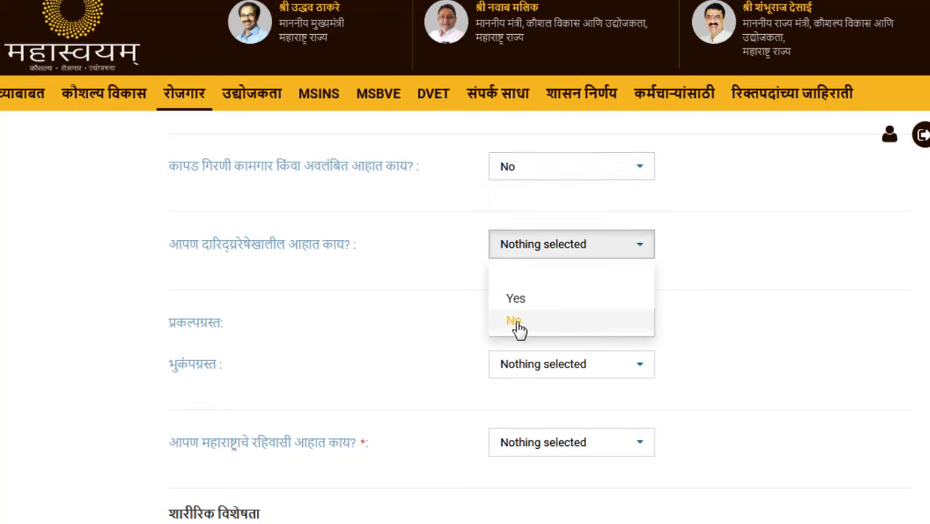
left_click(519, 326)
left_click(566, 326)
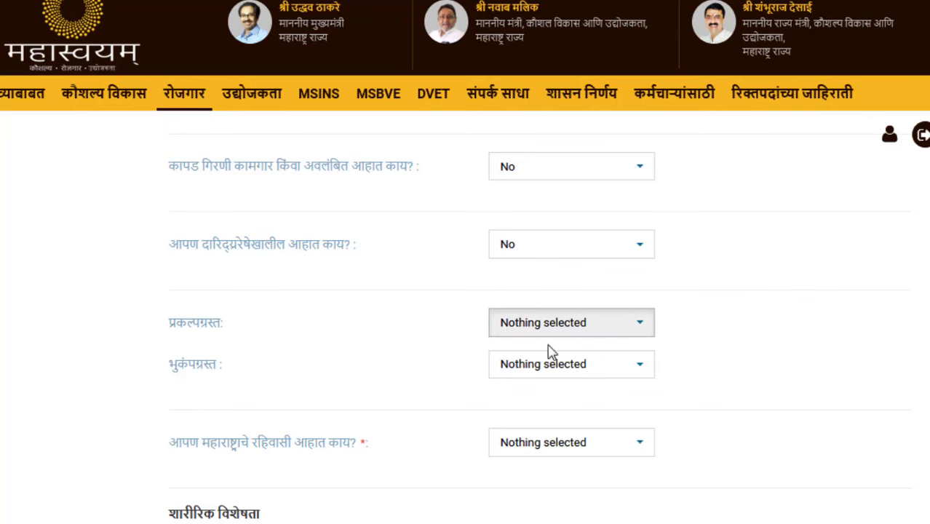
left_click(523, 401)
left_click(531, 371)
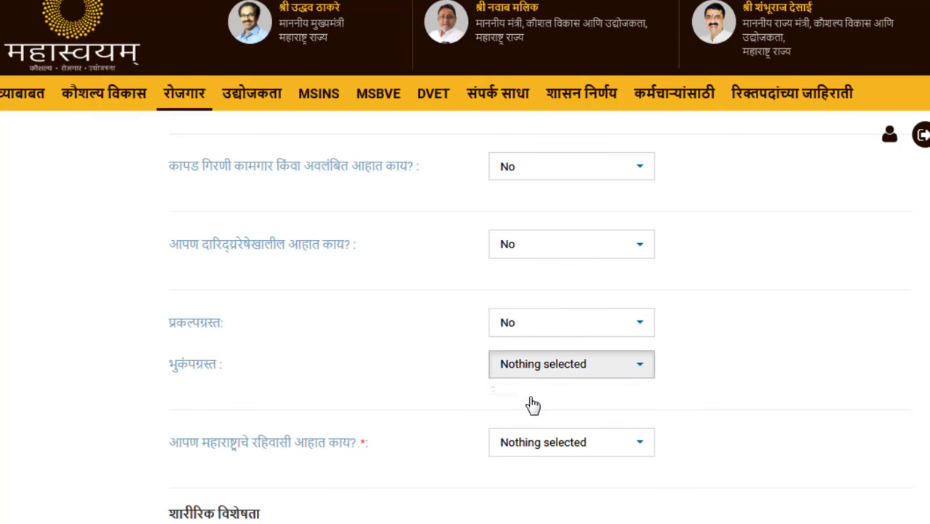
key("Return")
Answer Yes to being a resident of Maharashtra and No to being a person with a disability.
scroll(461, 425, "down", 2)
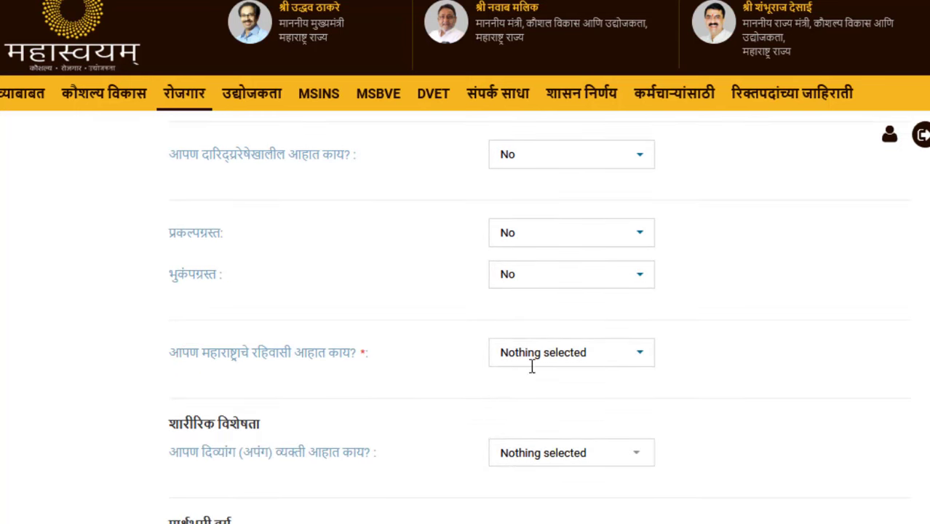
left_click(551, 357)
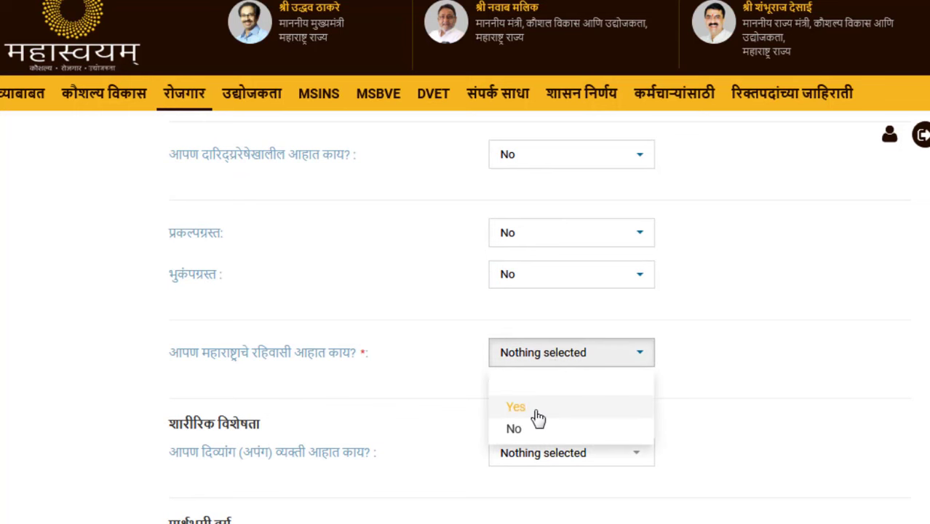
left_click(536, 410)
scroll(533, 413, "down", 2)
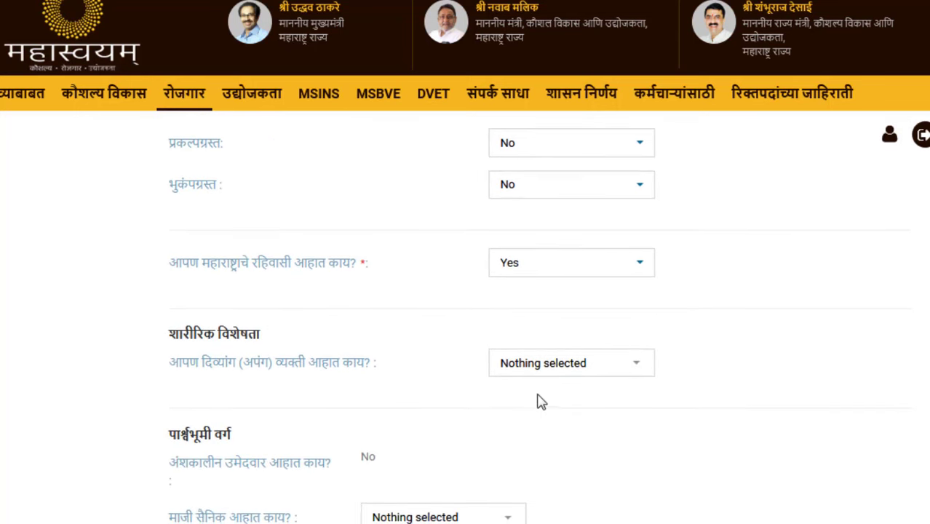
left_click(560, 364)
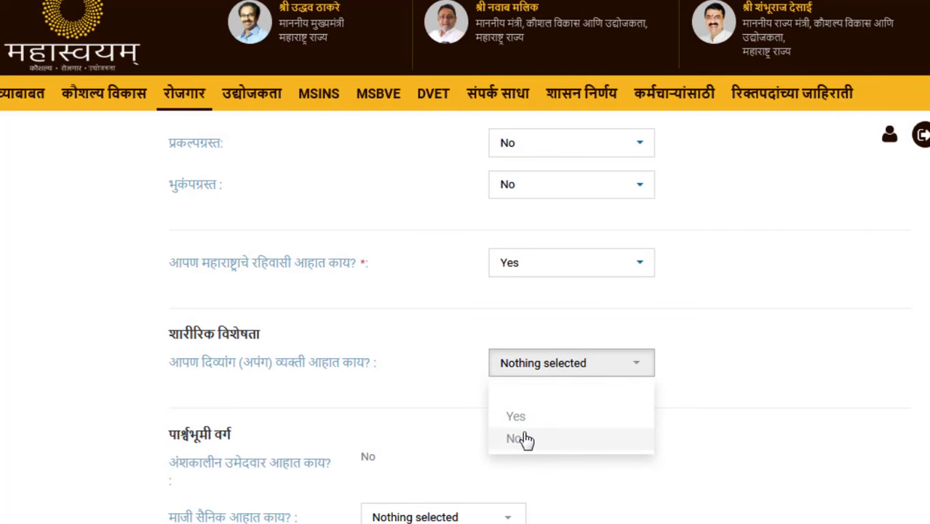
left_click(522, 438)
scroll(504, 394, "down", 4)
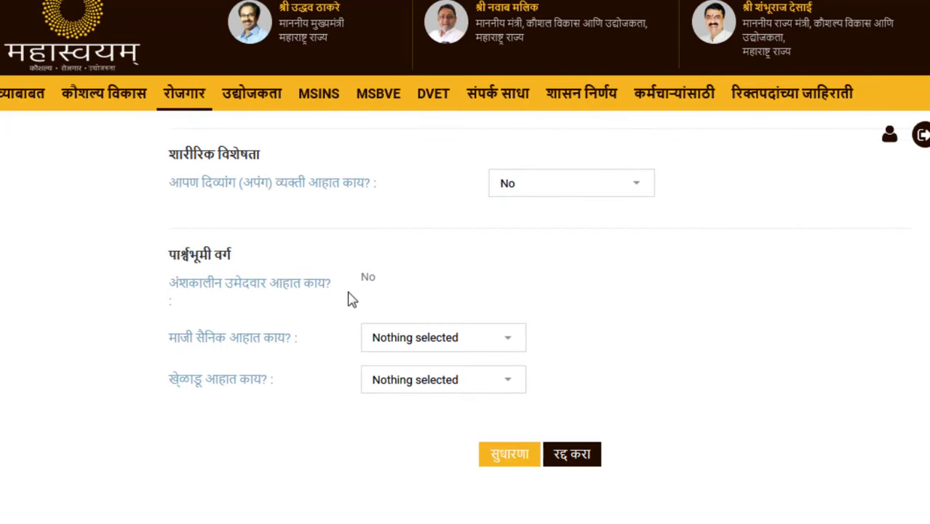
Answer No to the ex-serviceman and sportsperson questions and submit the profile update.
left_click(433, 334)
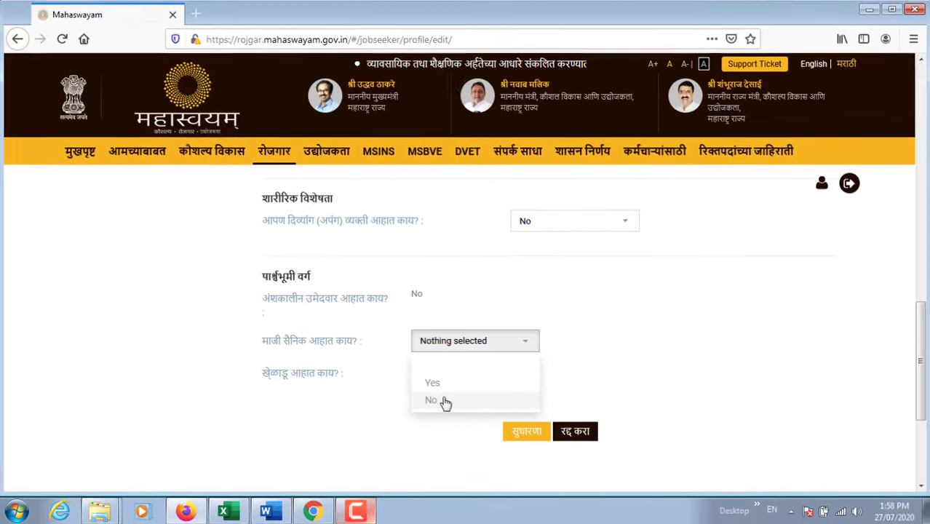
left_click(393, 413)
left_click(453, 381)
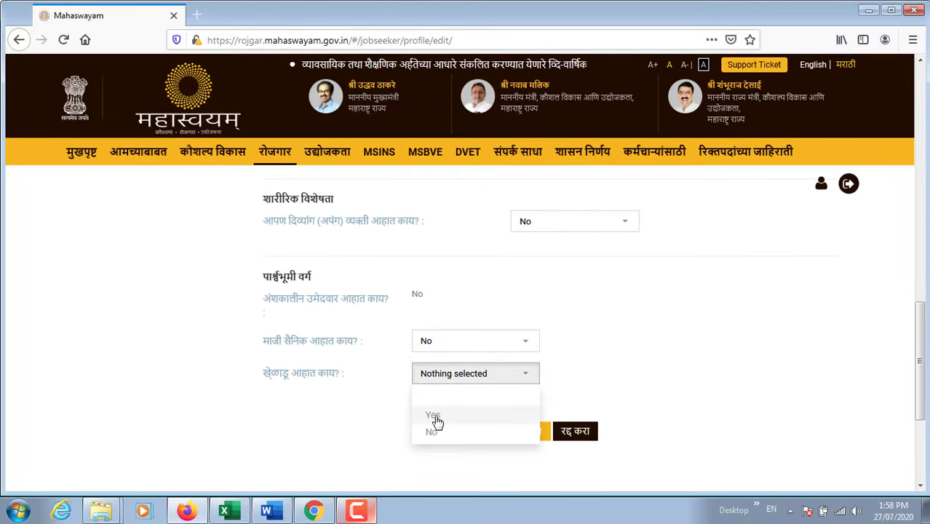
left_click(431, 433)
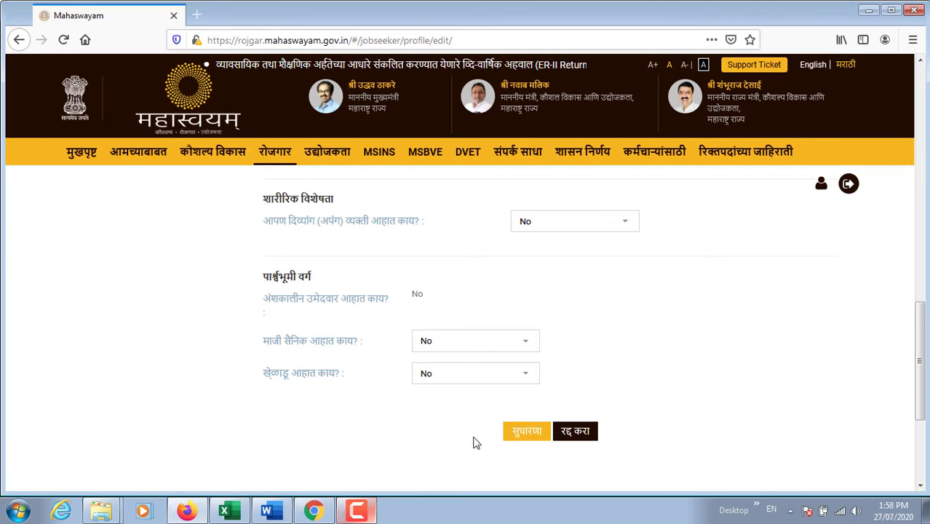
left_click(531, 435)
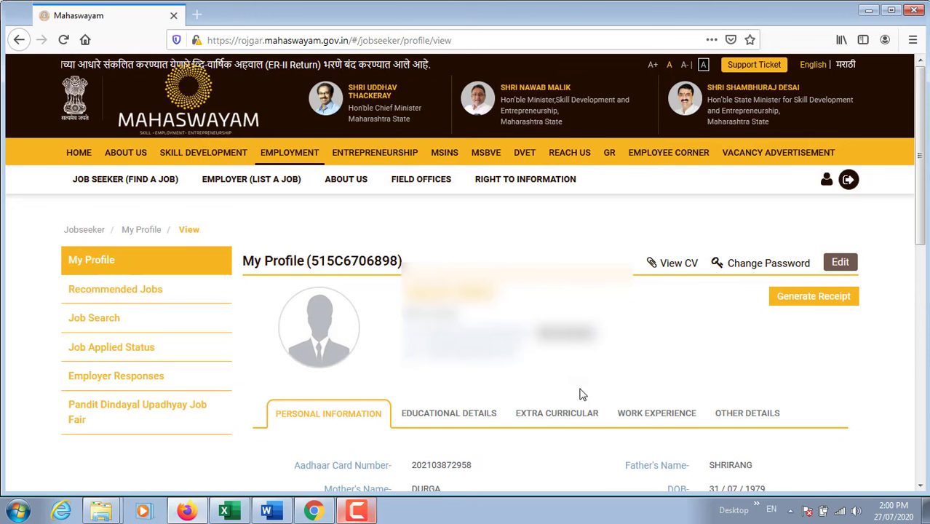
Generate the jobseeker registration receipt and download the employment card as a PDF.
left_click(814, 304)
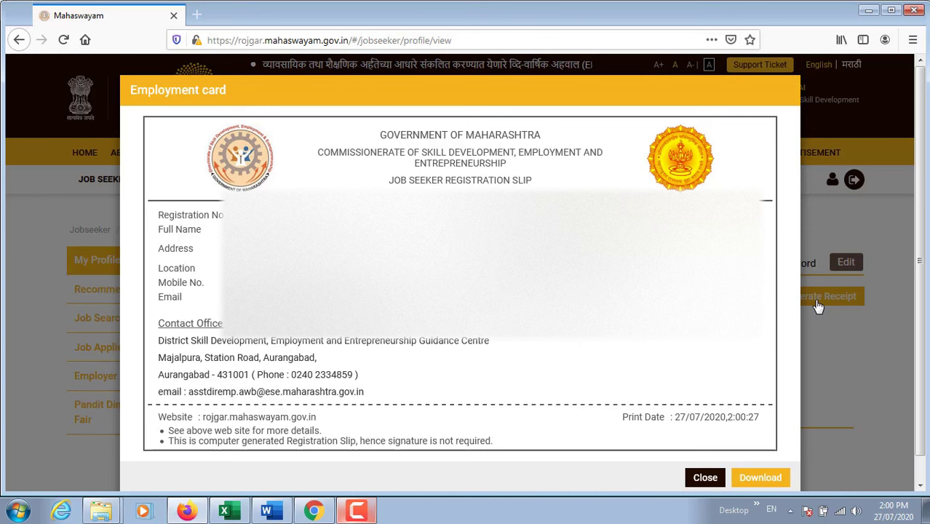
left_click(765, 478)
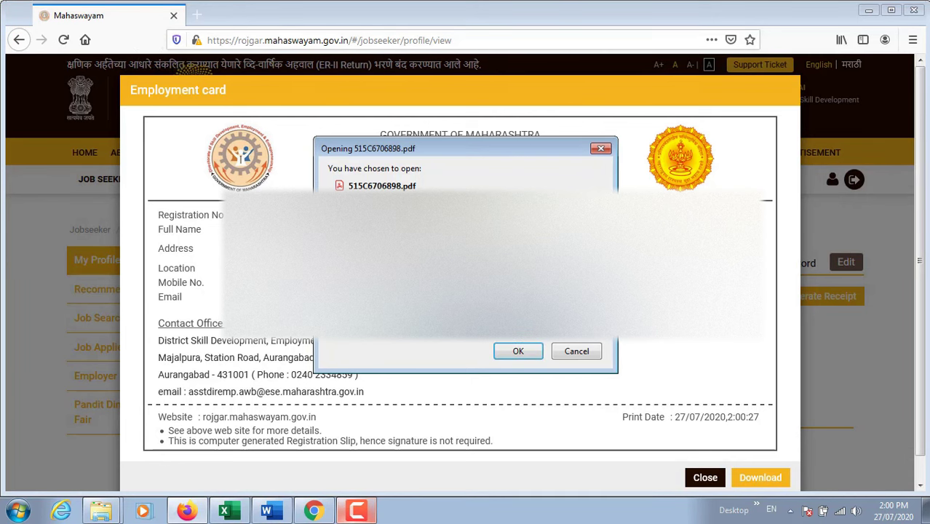
left_click(502, 355)
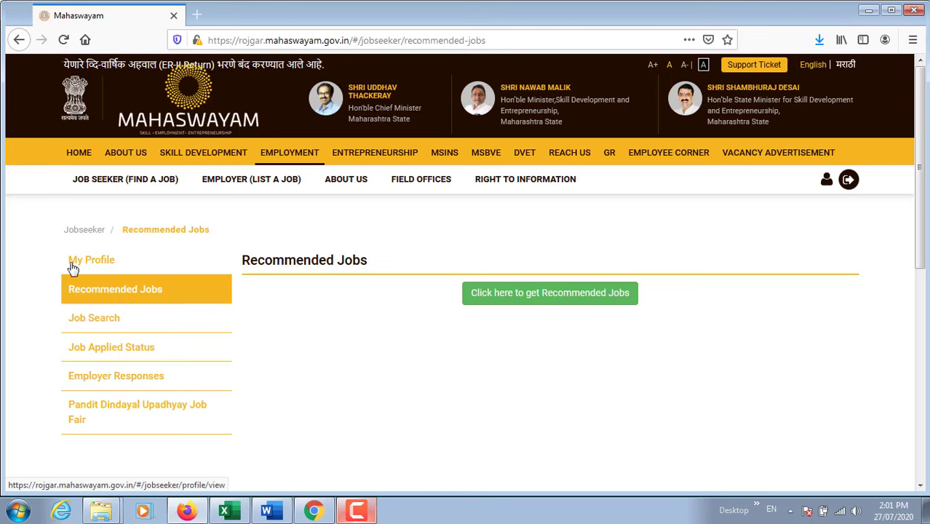
Get the recommended jobs and open Mastercard's Systems Analysis vacancy in Pune in a new tab.
left_click(504, 295)
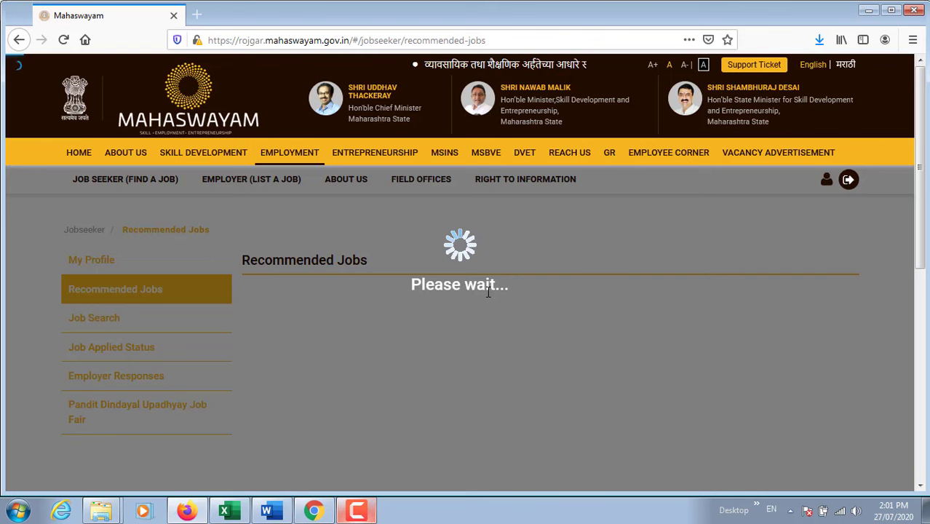
scroll(420, 440, "down", 5)
scroll(426, 415, "up", 2)
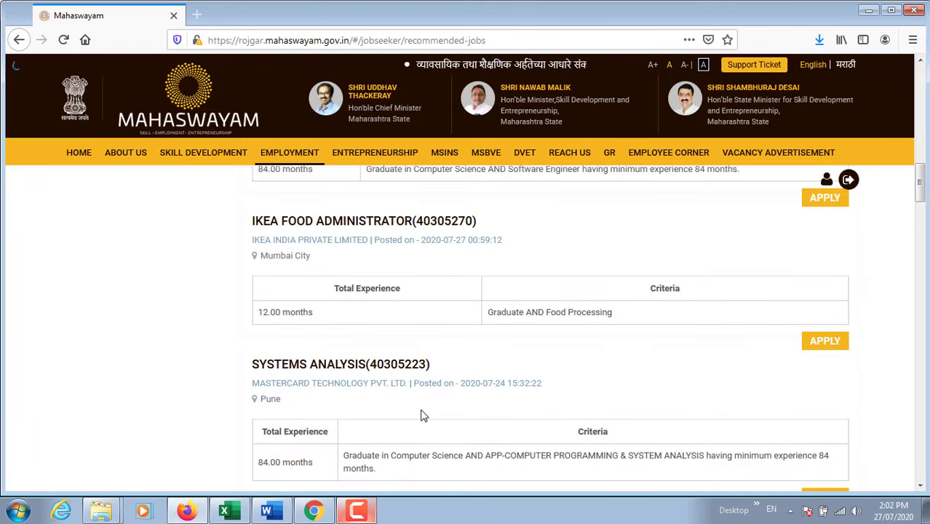
scroll(423, 414, "down", 1)
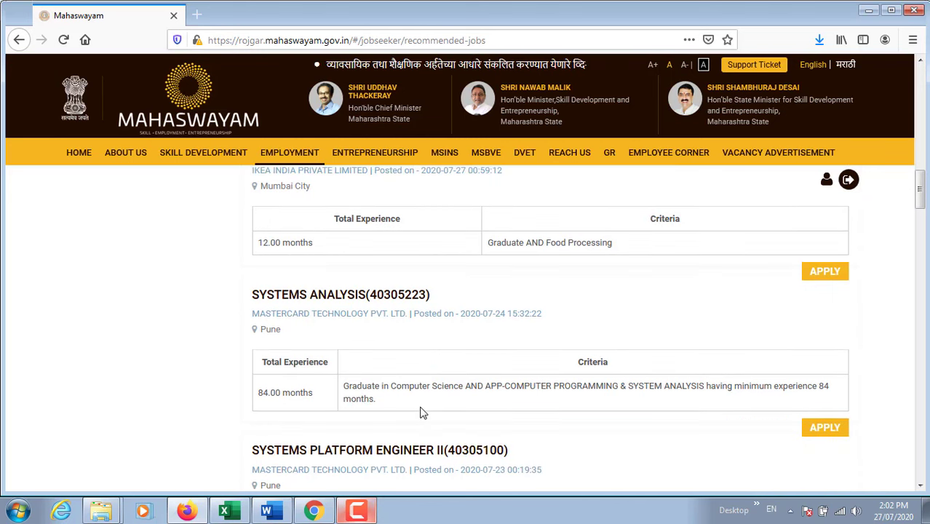
scroll(421, 412, "down", 1)
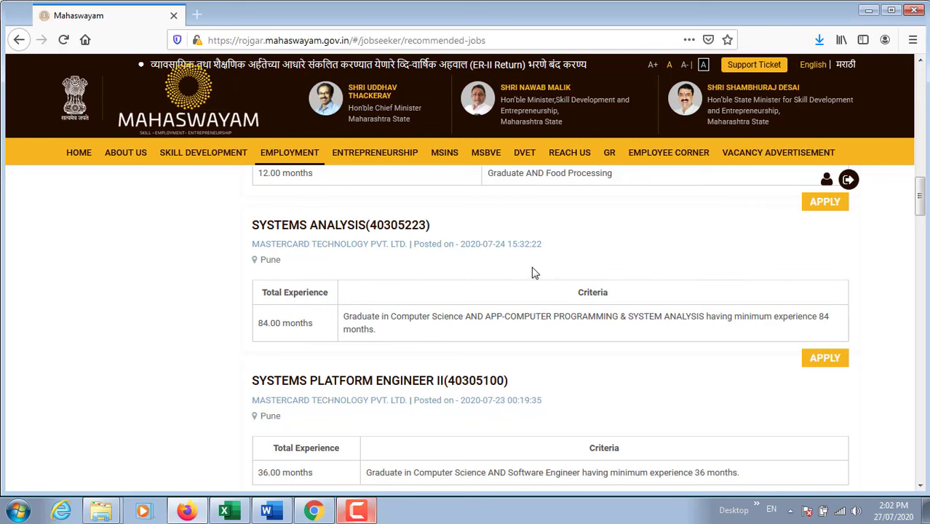
right_click(369, 226)
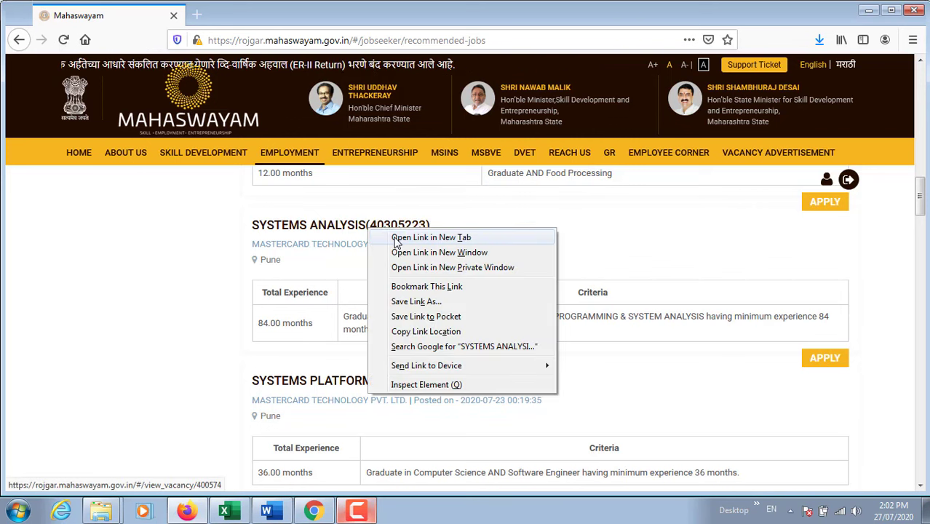
left_click(398, 240)
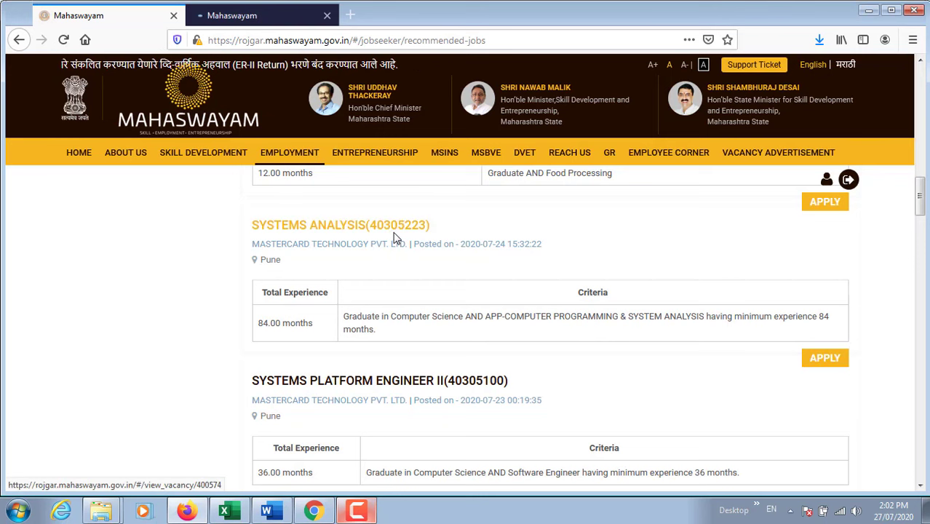
Apply for the Systems Analysis vacancy, accept the declaration about the post's requirements, and close the extra vacancy tab.
left_click(822, 359)
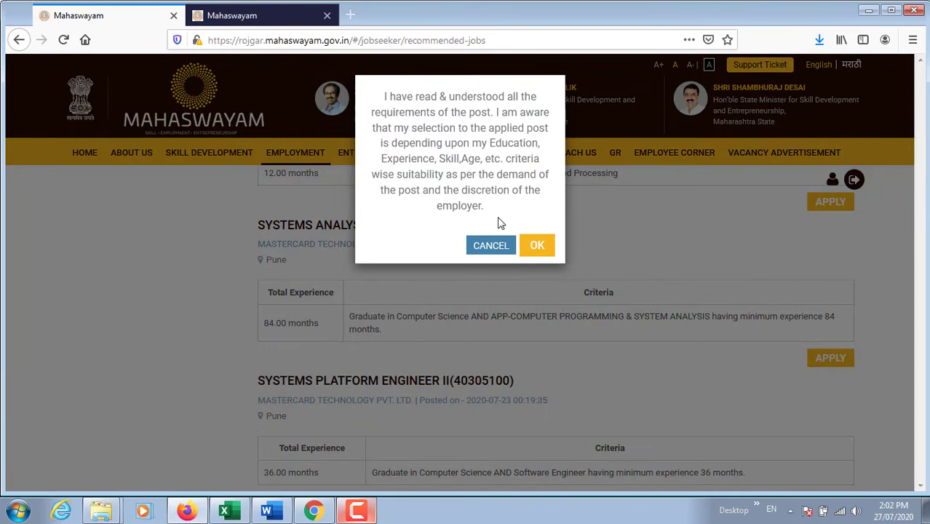
left_click(536, 246)
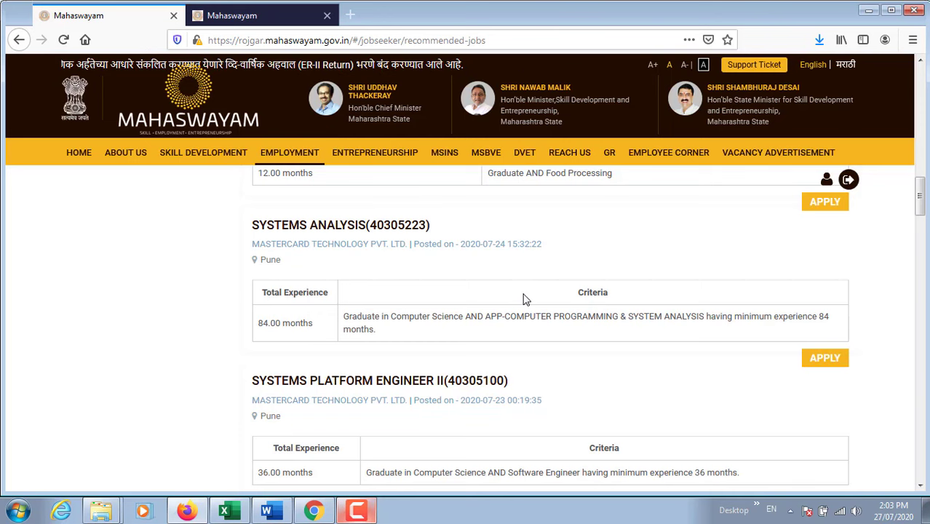
middle_click(209, 6)
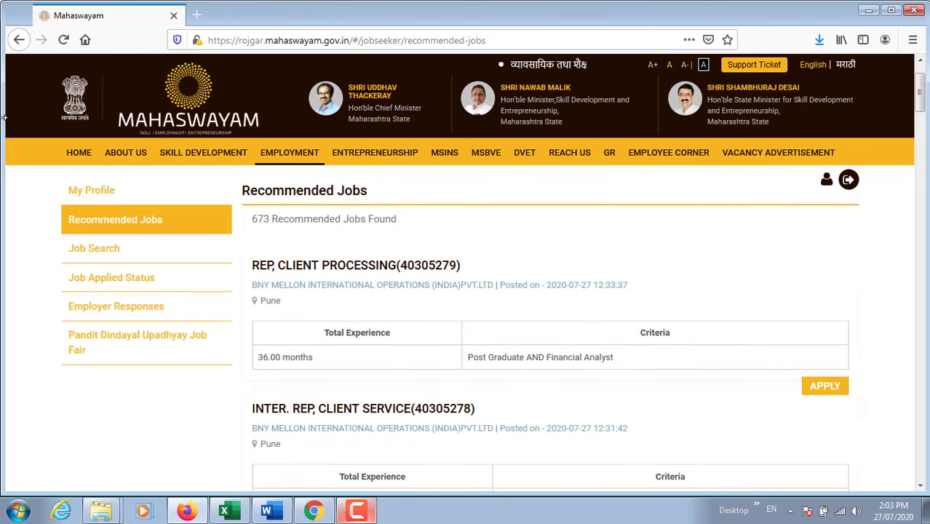
Open the job search page and look over its search by skills, sectors, educations or districts.
left_click(104, 254)
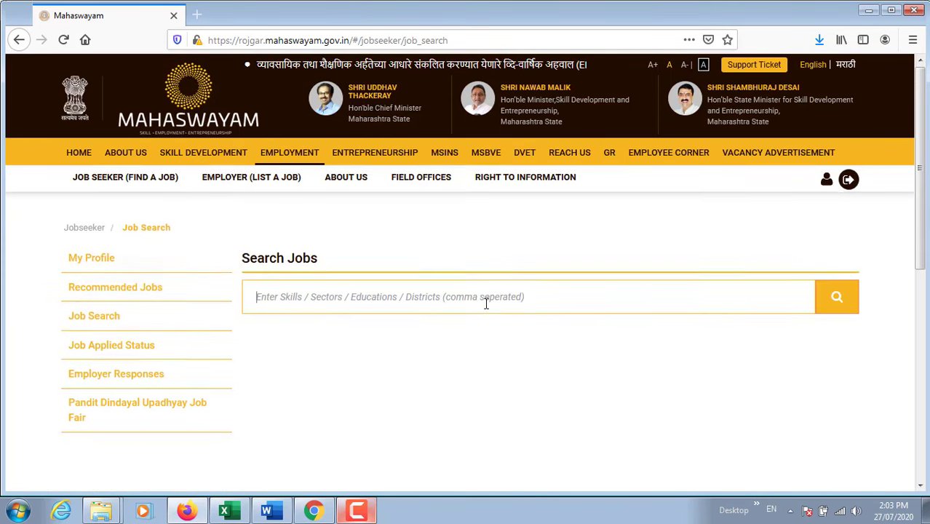
scroll(486, 305, "down", 3)
scroll(746, 280, "up", 3)
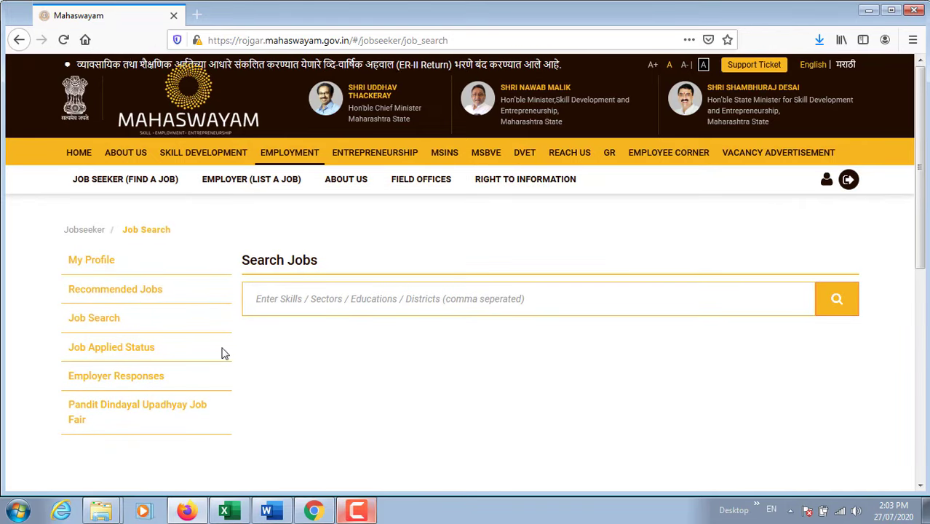
Check the status of the job applications and the employer responses.
left_click(79, 353)
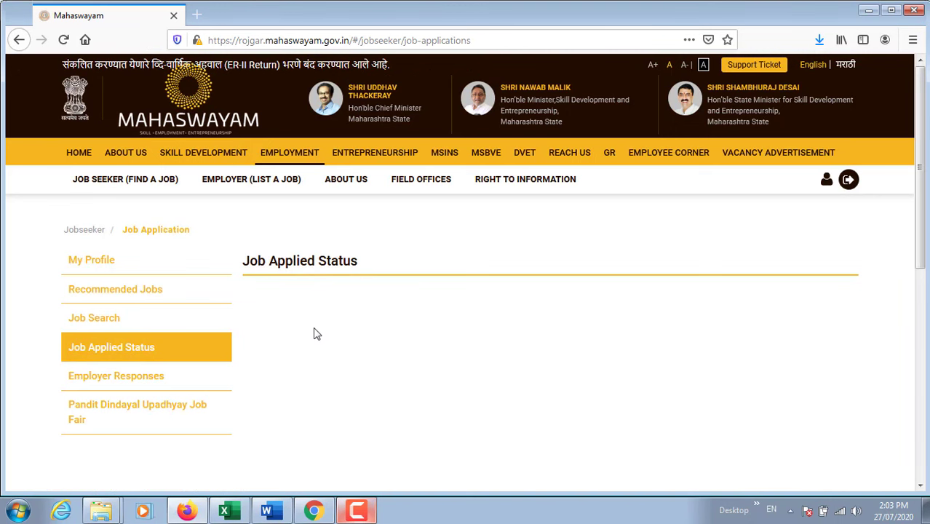
left_click(142, 387)
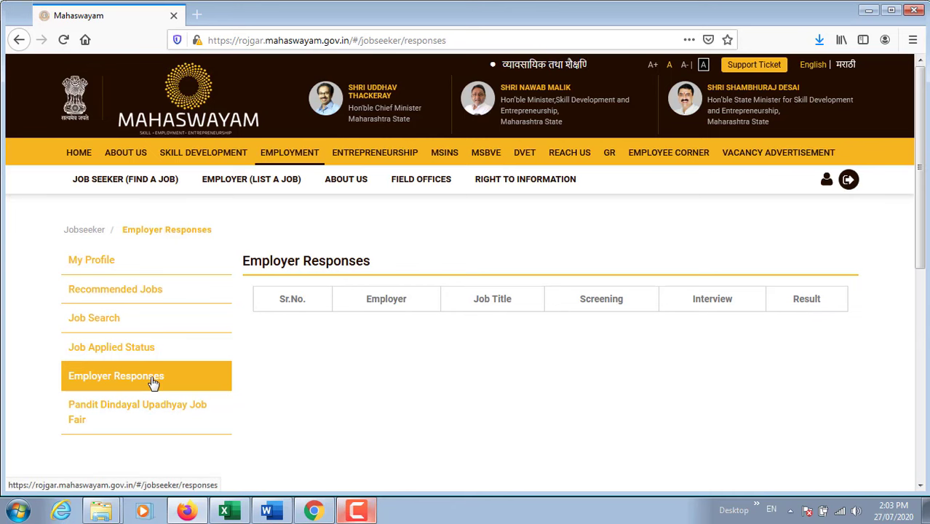
Open the Pandit Dindayal Upadhyay Job Fair list and look through the scheduled fairs.
scroll(155, 382, "down", 2)
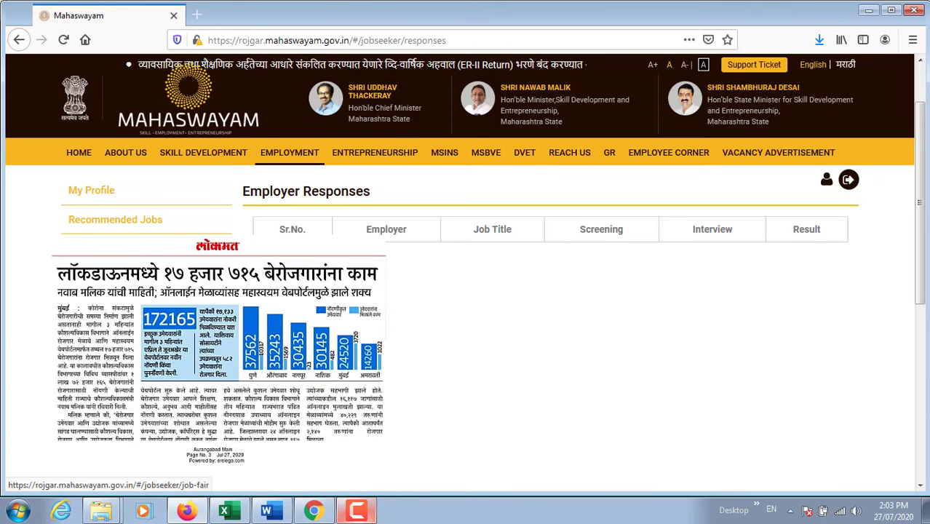
left_click(117, 248)
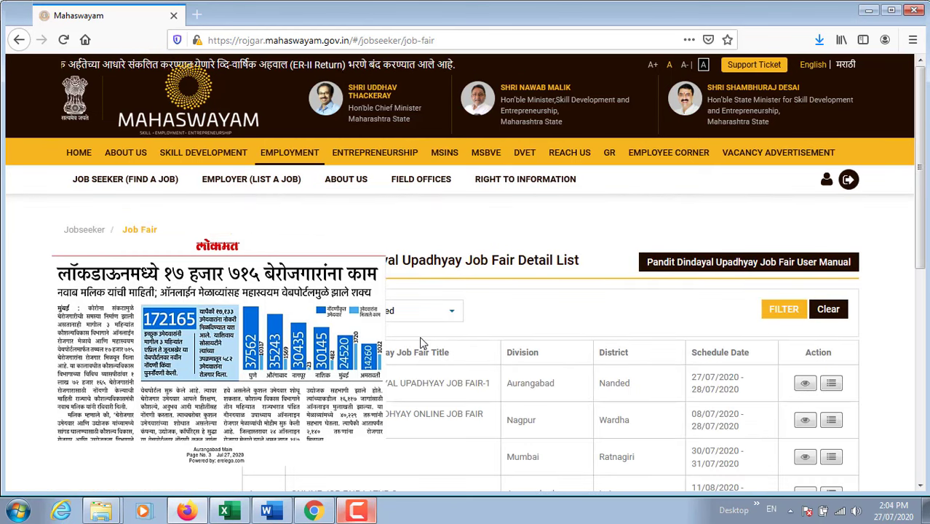
scroll(420, 340, "down", 2)
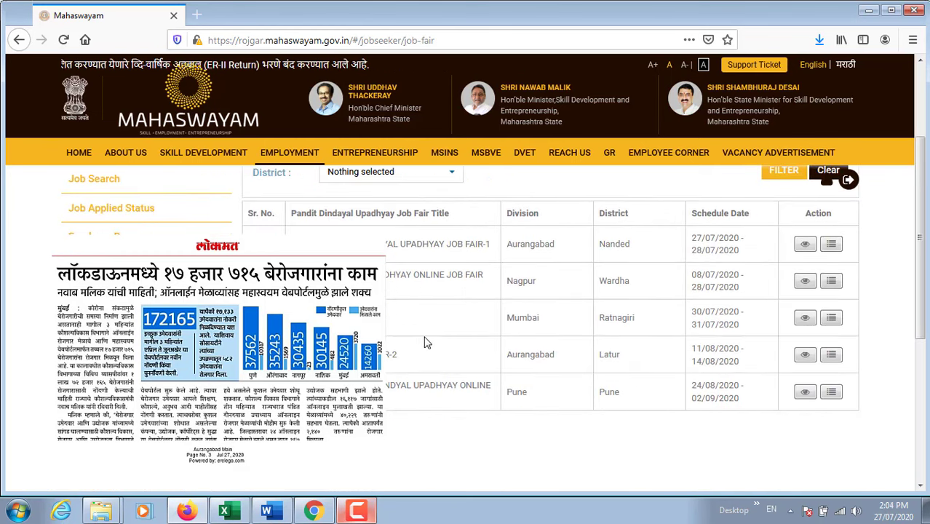